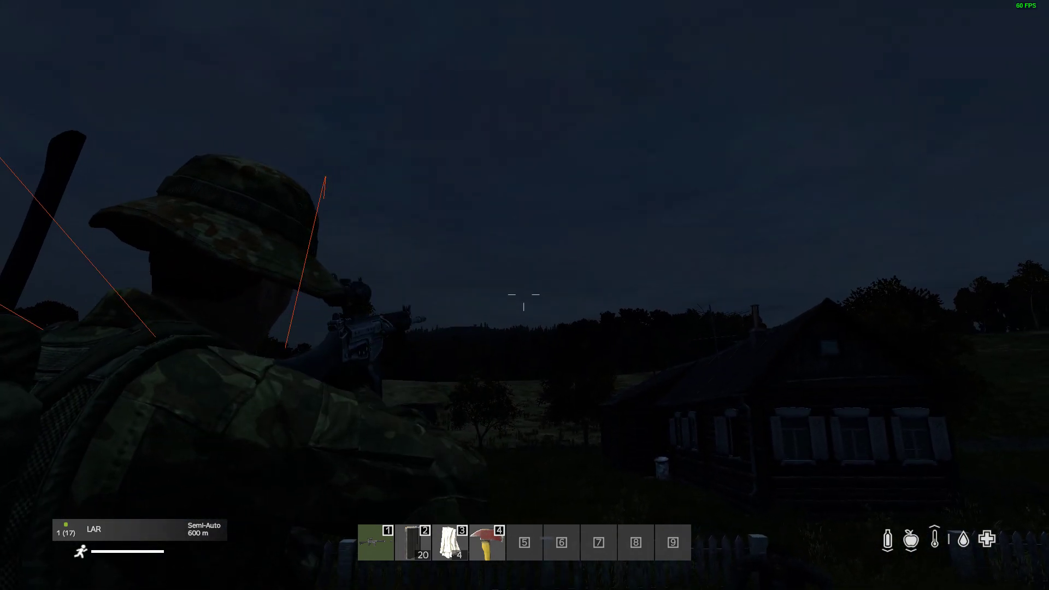
Step: Fire a series of LAR rifle shots into the air and toward the house and infected to trace the projectile paths
left_click(524, 295)
left_click(524, 300)
left_click(524, 300)
left_click(524, 300)
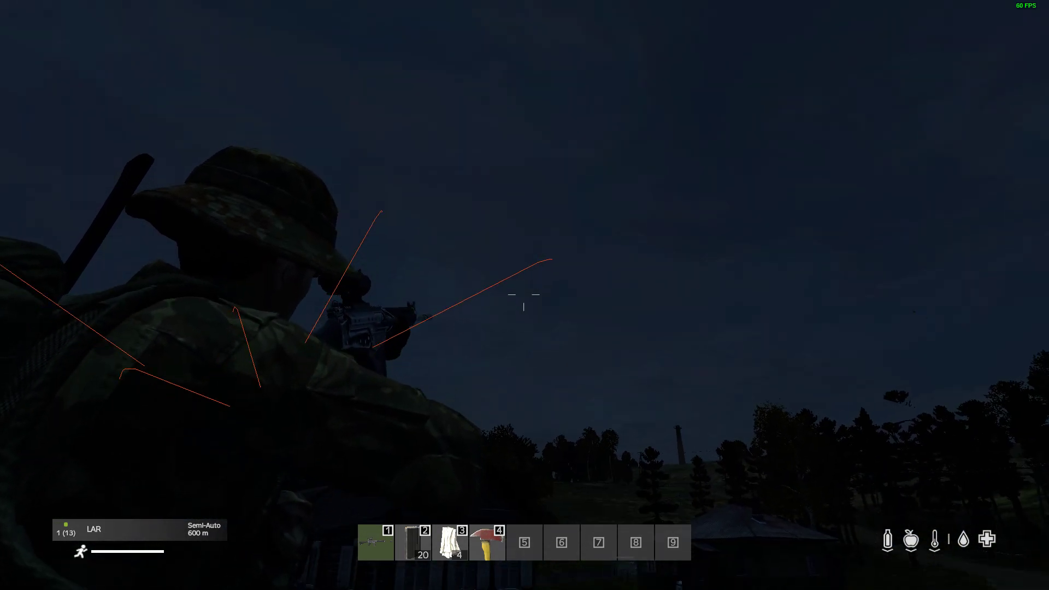
left_click(524, 300)
left_click(524, 301)
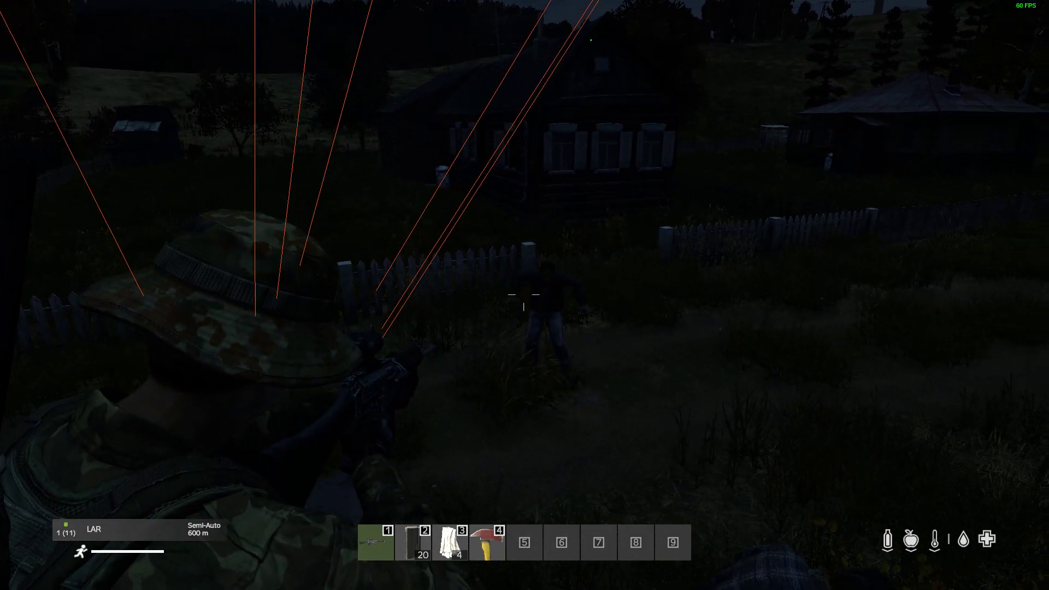
left_click(524, 300)
left_click(524, 300)
left_click(524, 300)
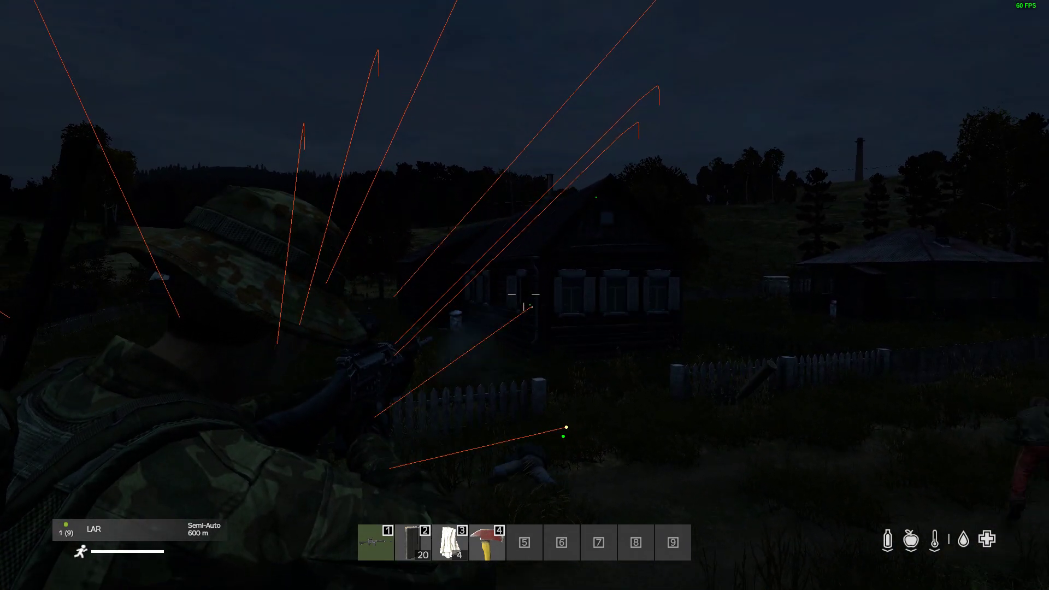
left_click(523, 300)
left_click(524, 301)
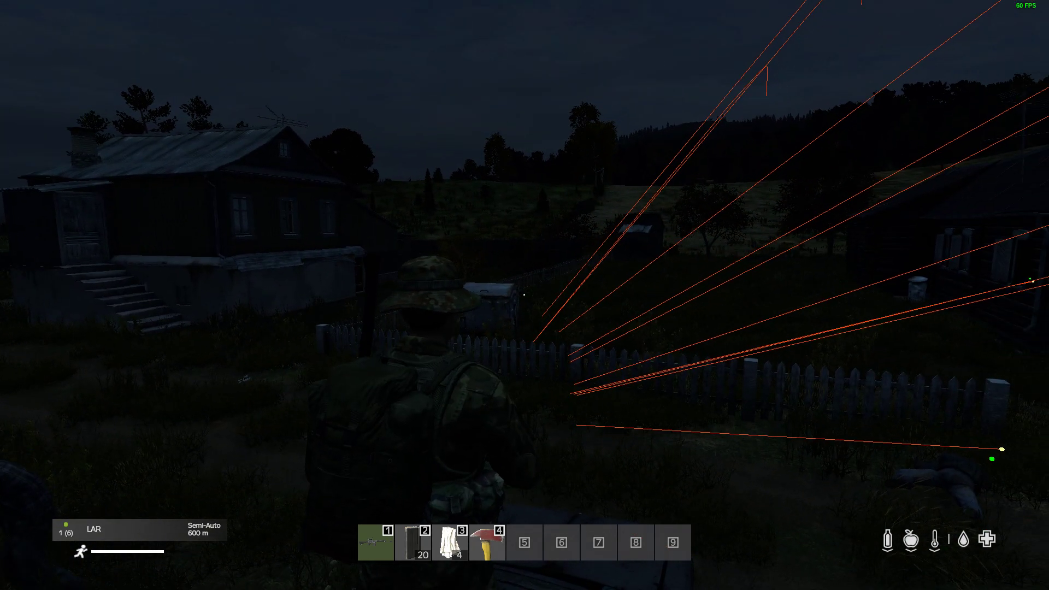
Step: Bring up the in-game admin tools menu to view its entries, and close it again
key("y")
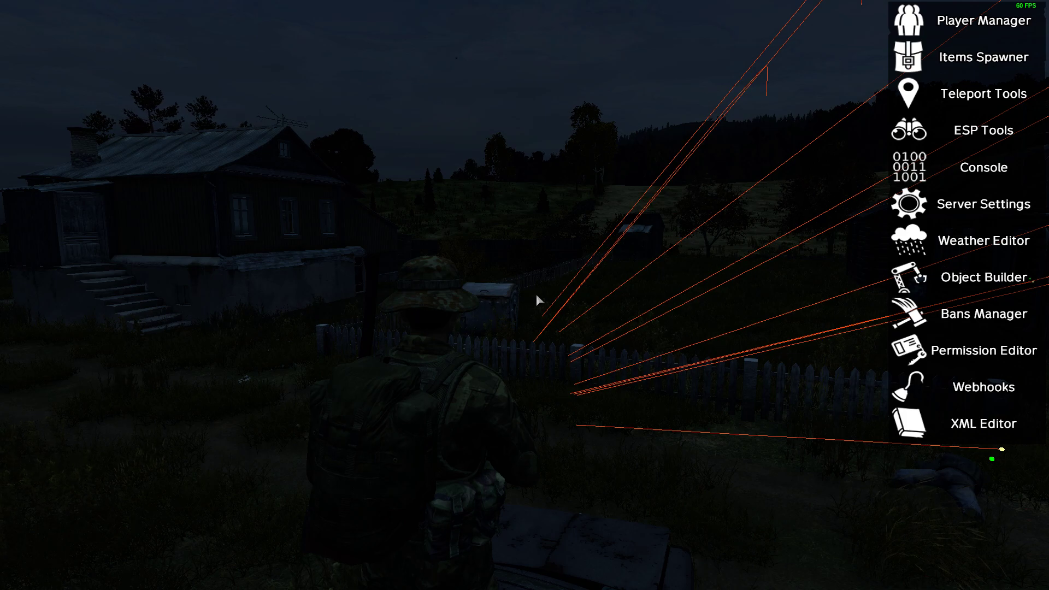
key("y")
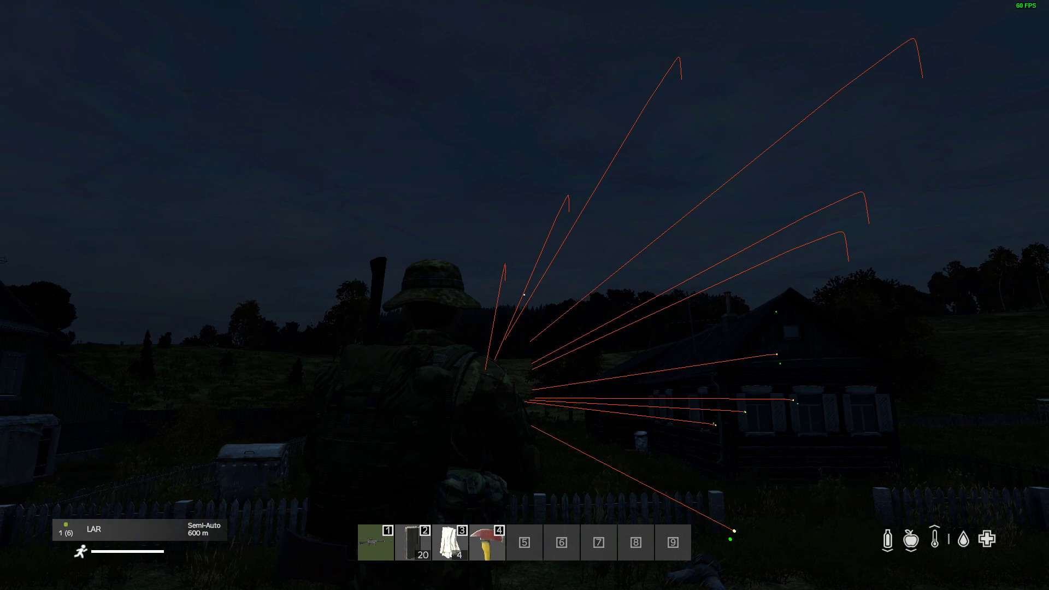
mouse_move(525, 295)
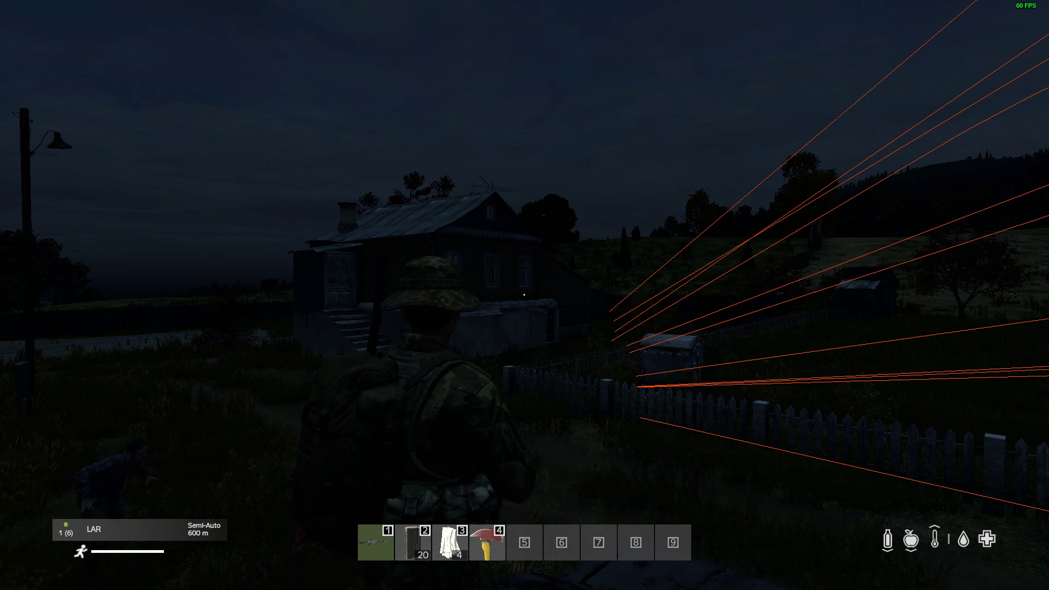
Step: Aim the LAR rifle at the approaching infected, fire several shots, and lower the weapon
right_click(525, 295)
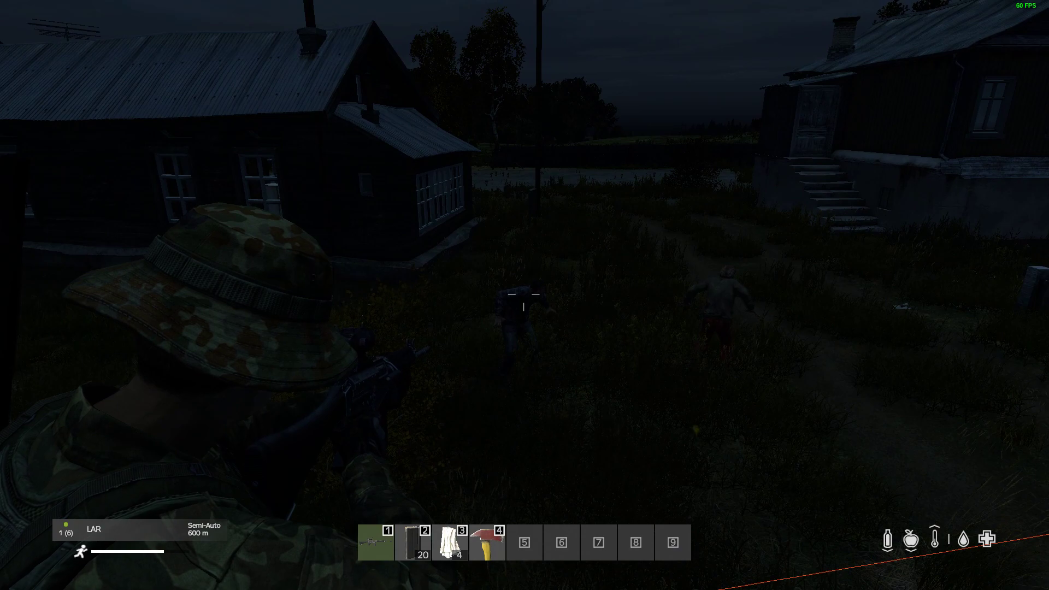
left_click(524, 295)
left_click(524, 295)
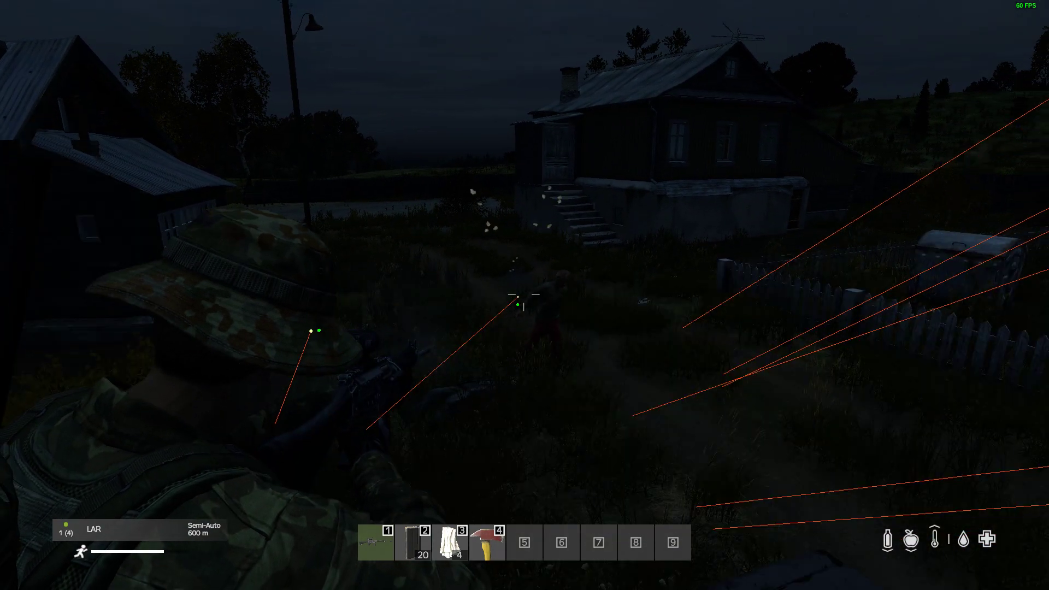
left_click(524, 295)
left_click(524, 295)
right_click(524, 295)
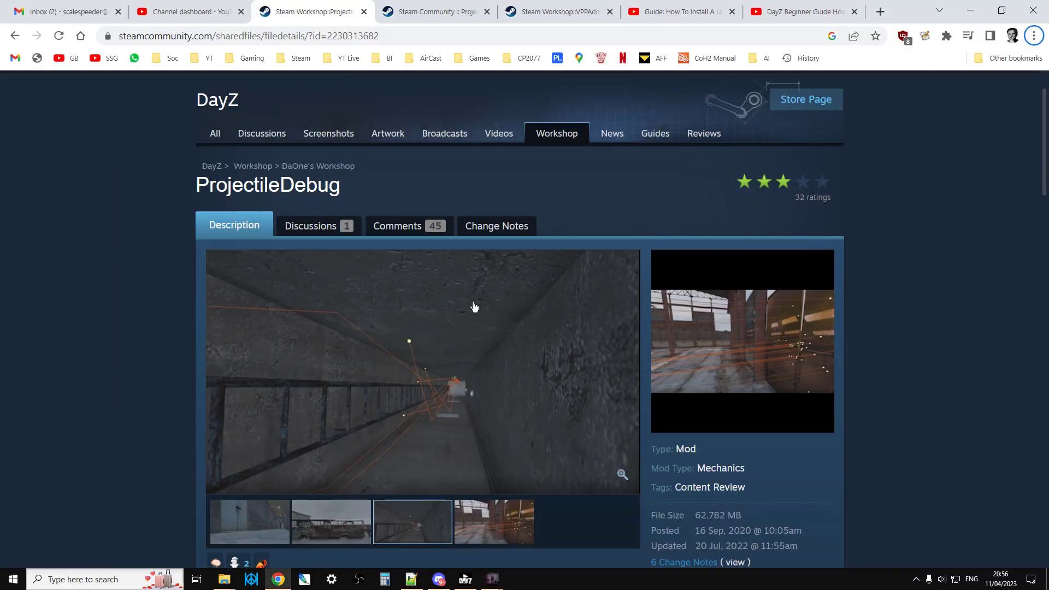
Step: Review the ProjectileDebug mod's description page and preview images on the Steam Workshop
scroll(473, 307, "down", 1)
scroll(291, 148, "up", 1)
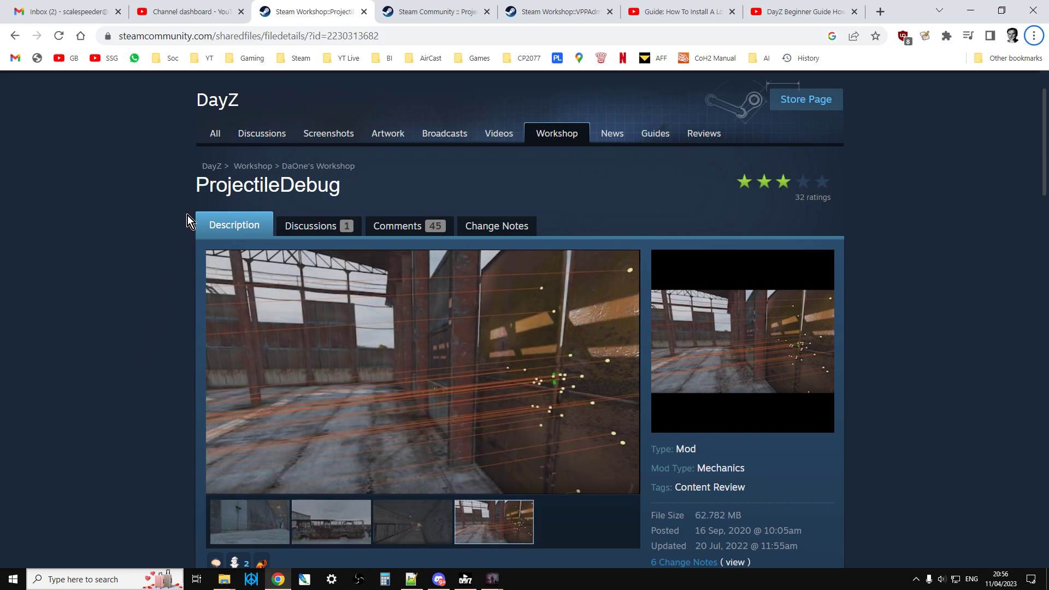
scroll(176, 209, "down", 1)
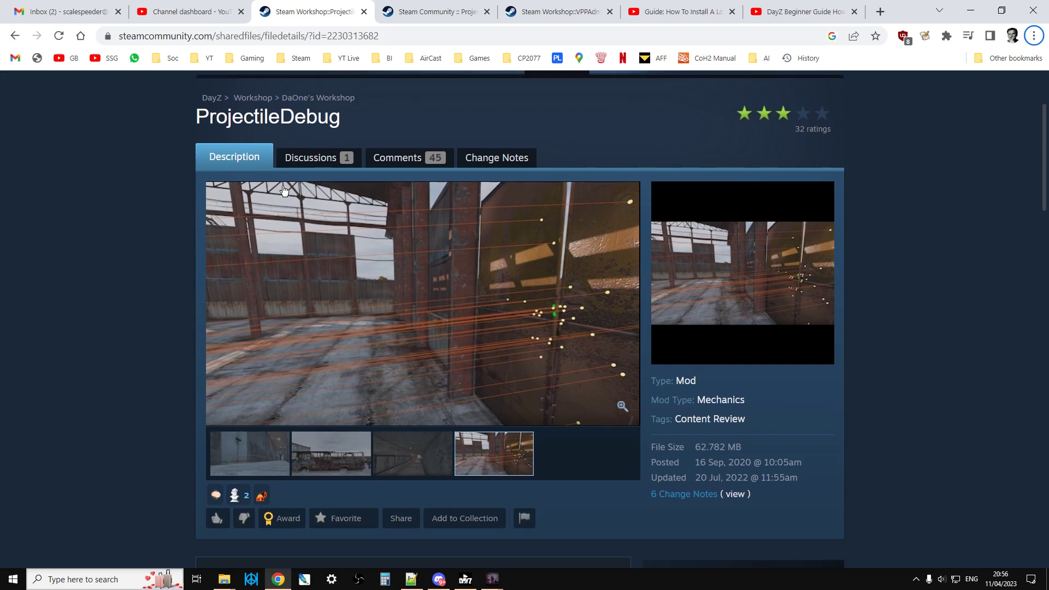
Step: Open the ProjectileDebug comments page and highlight newErrorsAreWarnings=1 in the posted batch file lines
left_click(432, 12)
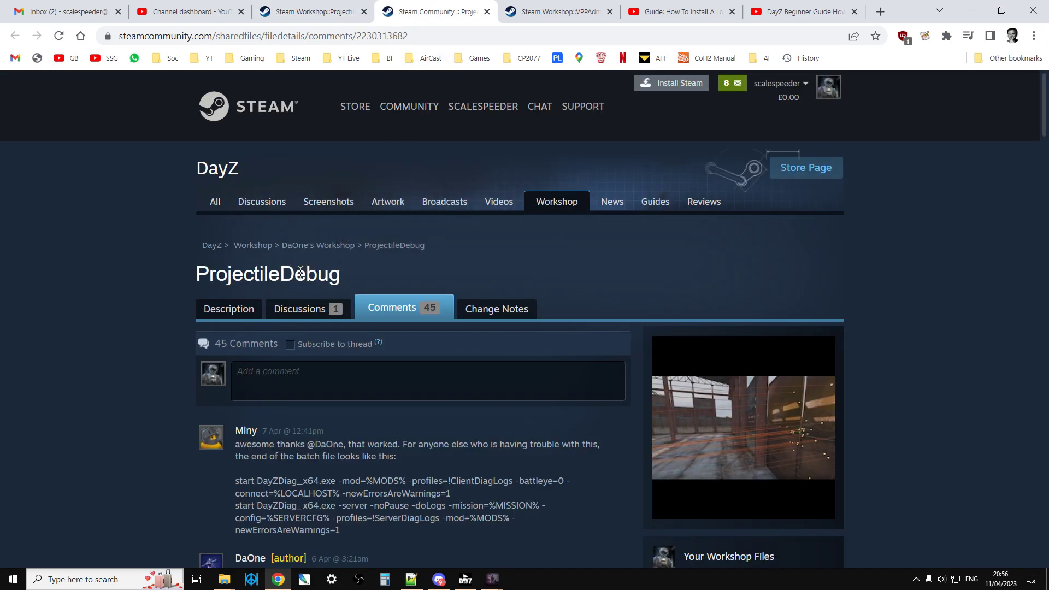
scroll(299, 267, "down", 2)
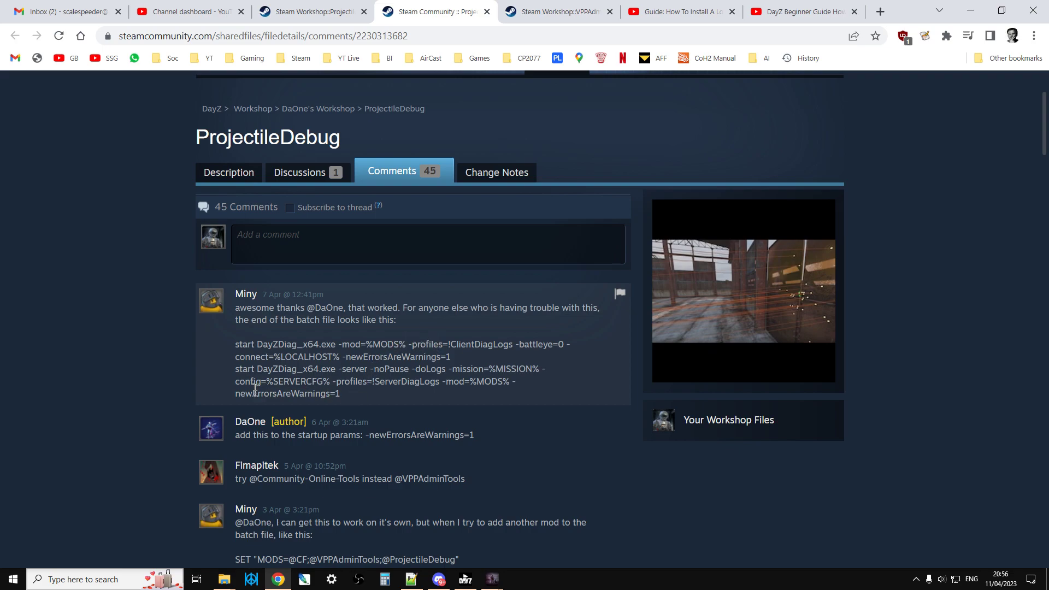
left_click_drag(234, 393, 347, 391)
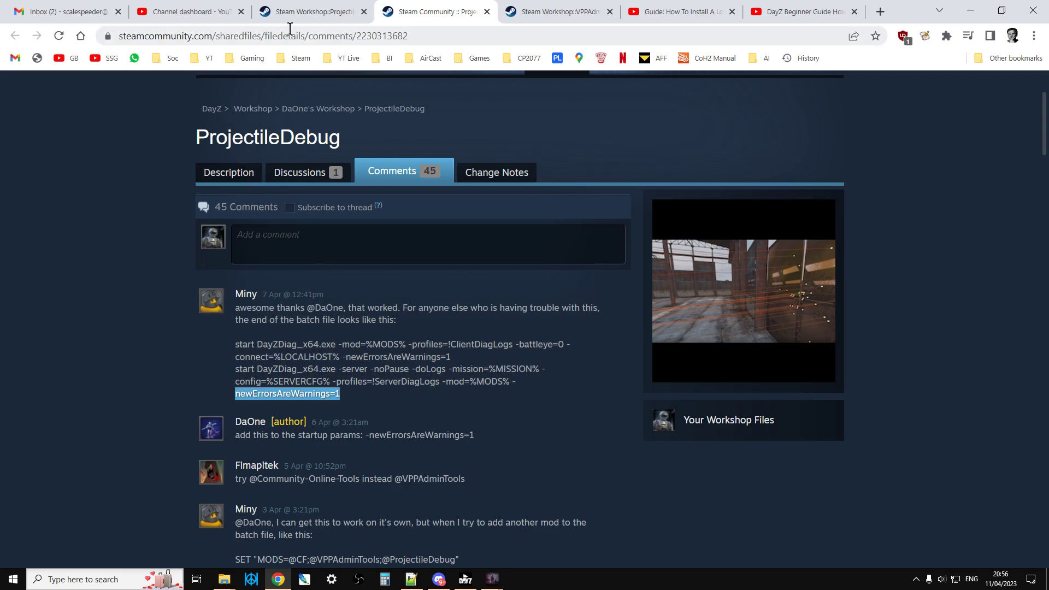
Step: Return to the ProjectileDebug description page and examine its preview image and subscription section
left_click(333, 14)
scroll(436, 284, "down", 1)
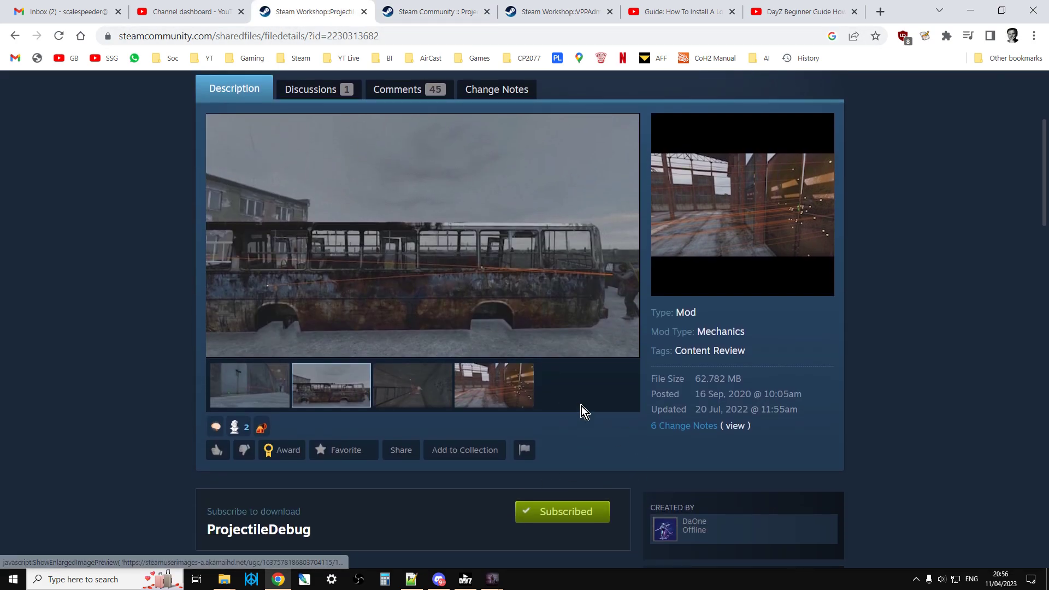
scroll(399, 262, "up", 2)
scroll(420, 290, "down", 1)
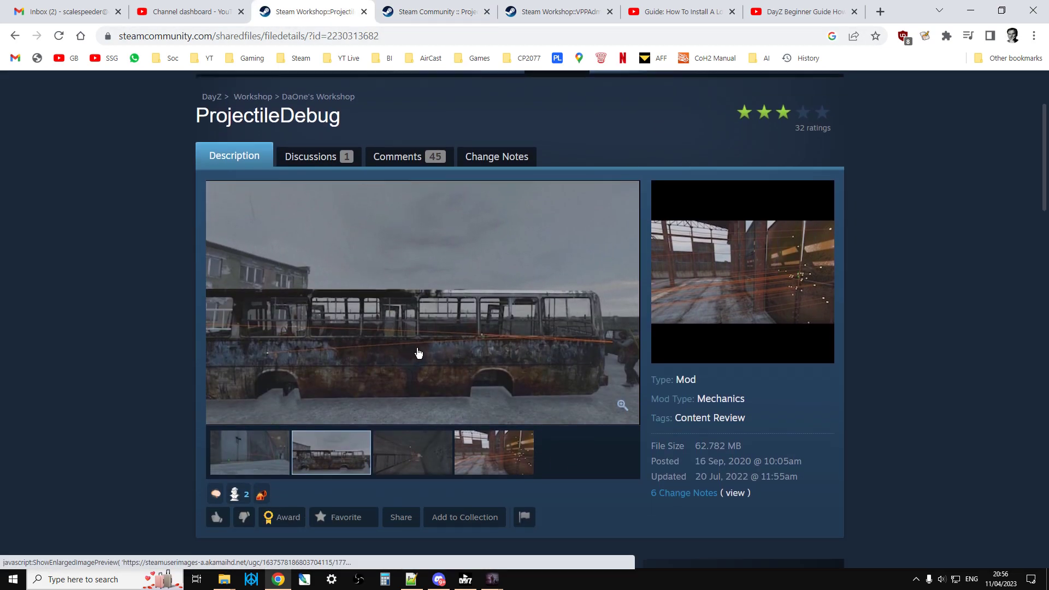
scroll(491, 404, "down", 1)
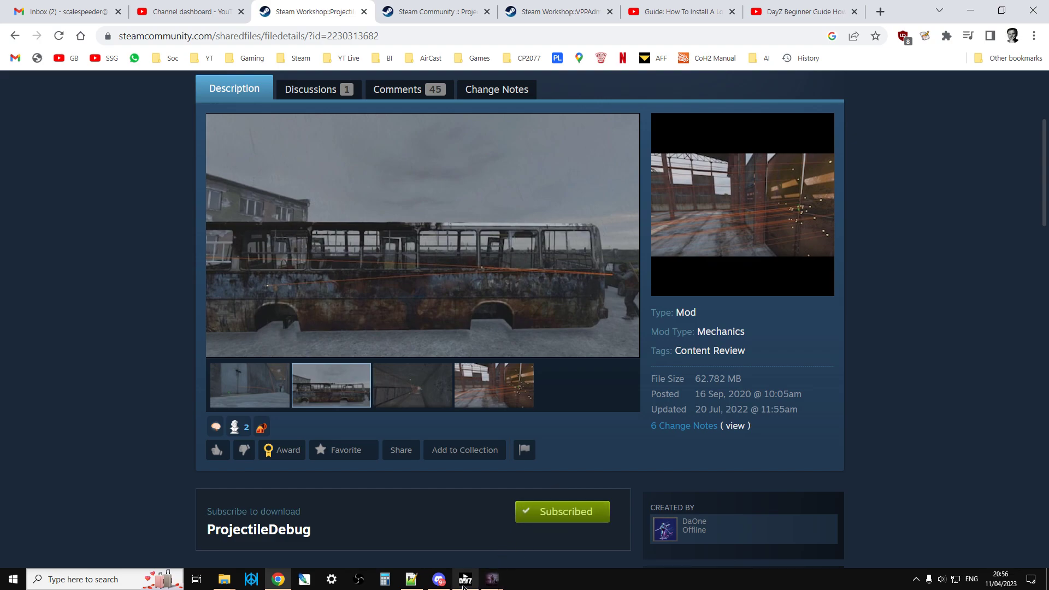
Step: Switch to the DayZ Launcher and open the !Workshop folder in File Explorer from the $STR_EDITOR_MOD_NAME mod's options
left_click(464, 583)
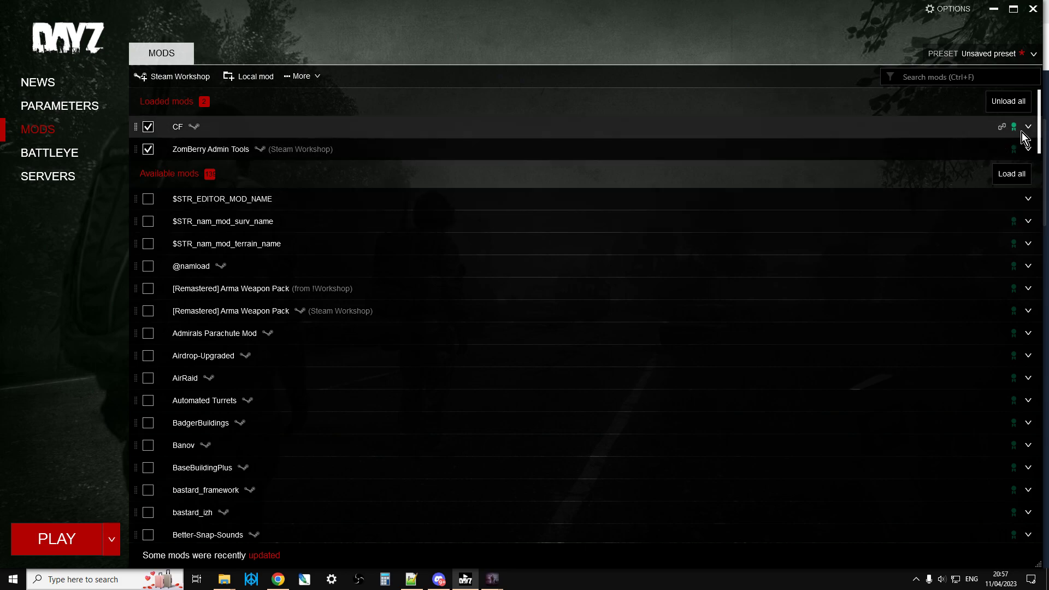
left_click(1029, 201)
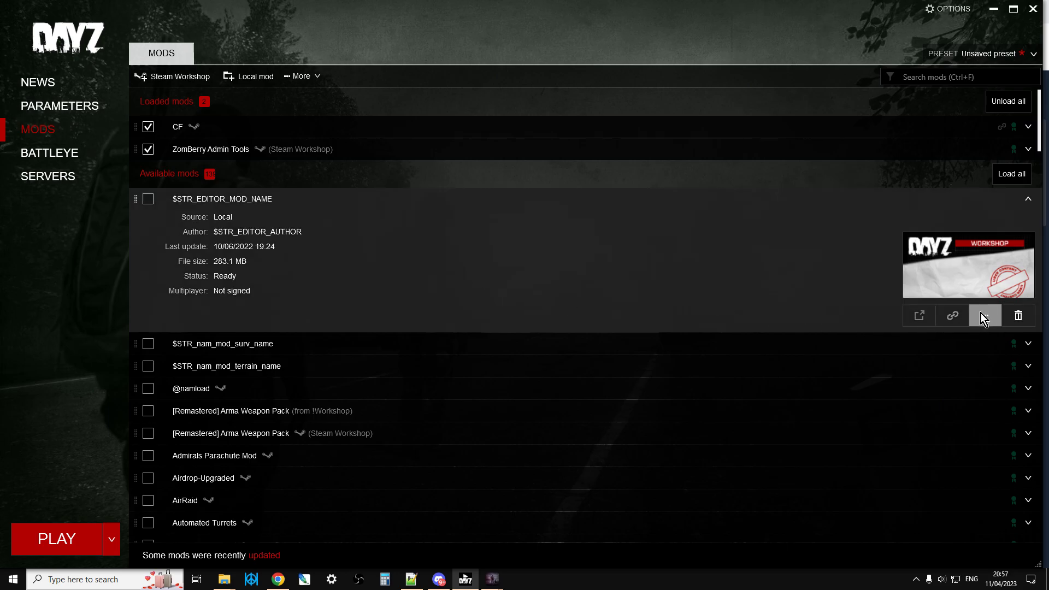
left_click(984, 314)
left_click(984, 364)
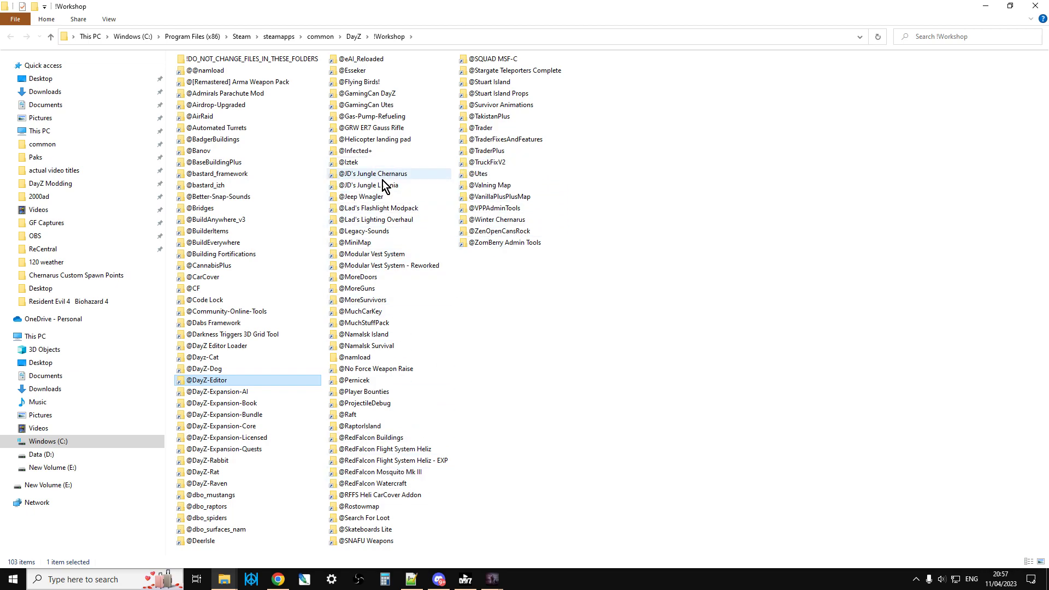
right_click(373, 403)
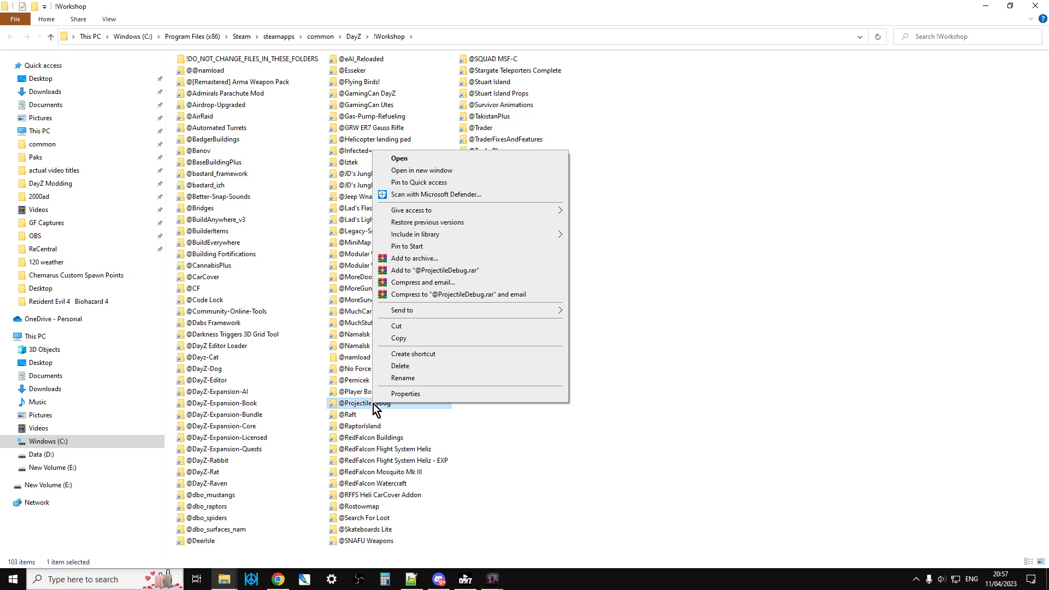
left_click(431, 342)
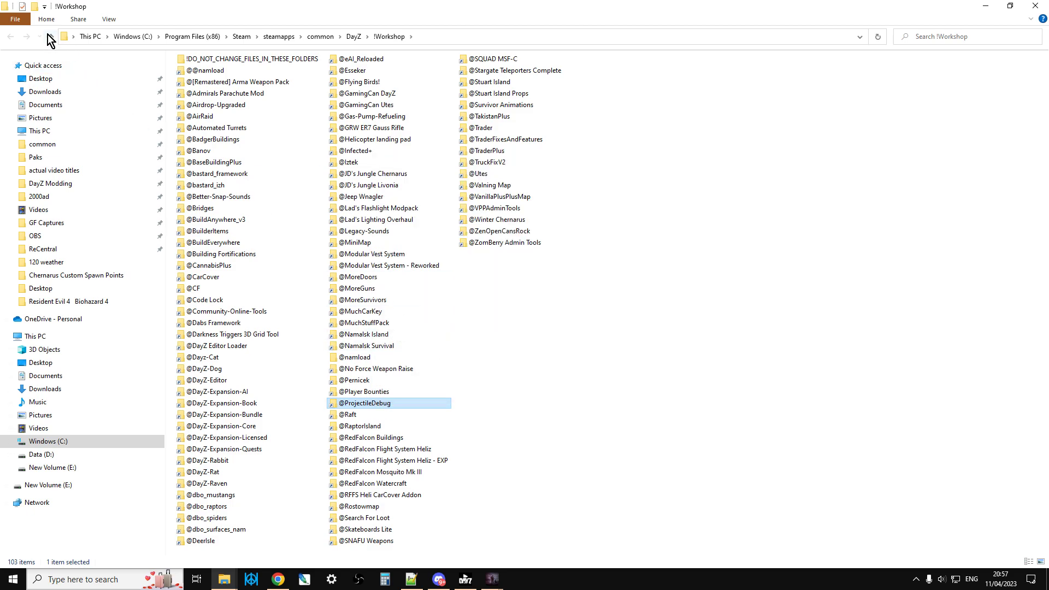
left_click(50, 38)
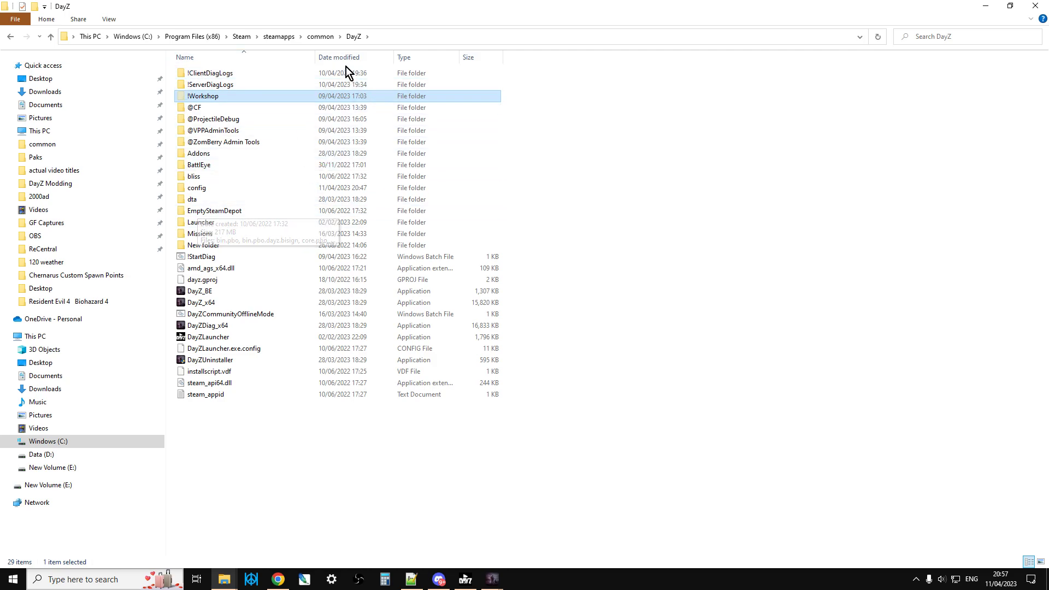
left_click(353, 36)
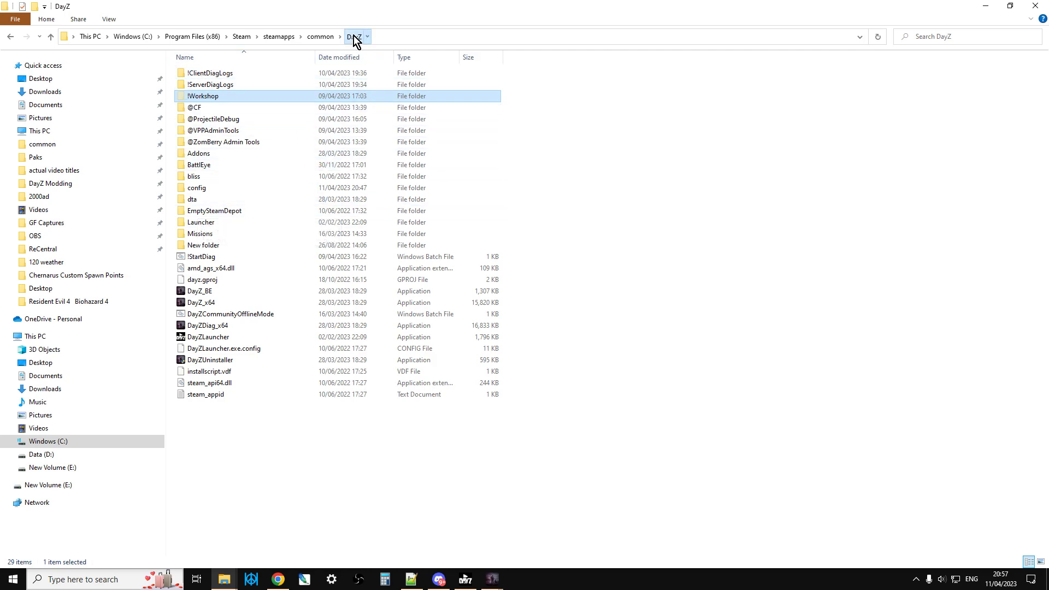
left_click(412, 36)
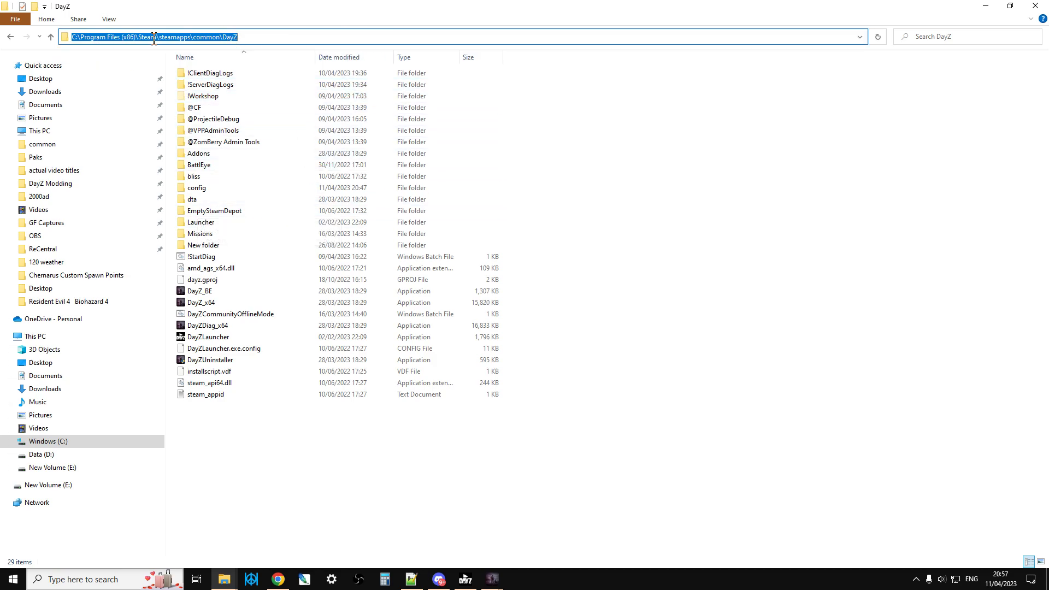
right_click(706, 279)
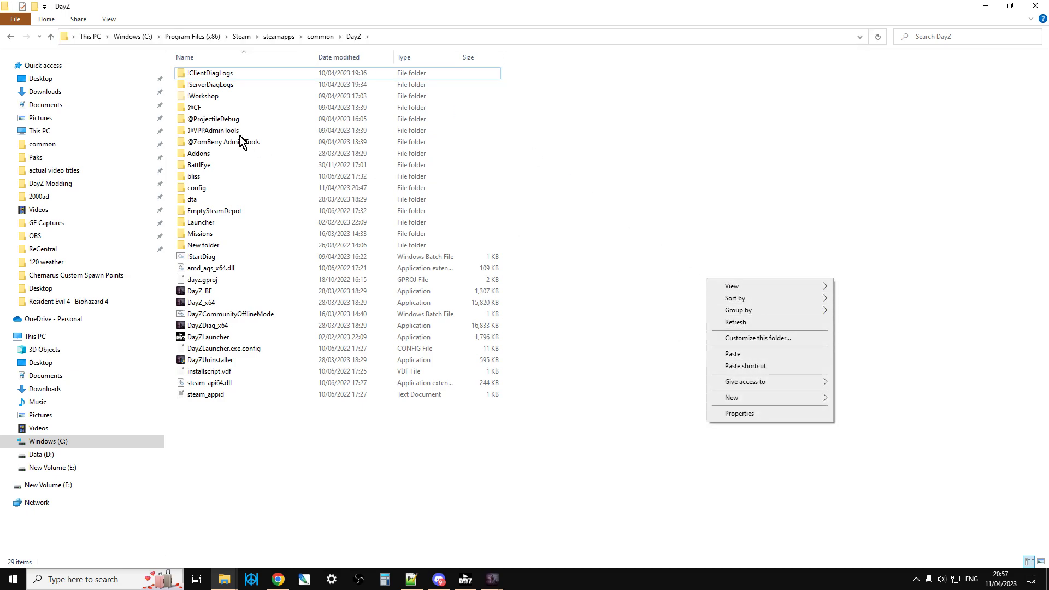
left_click(224, 120)
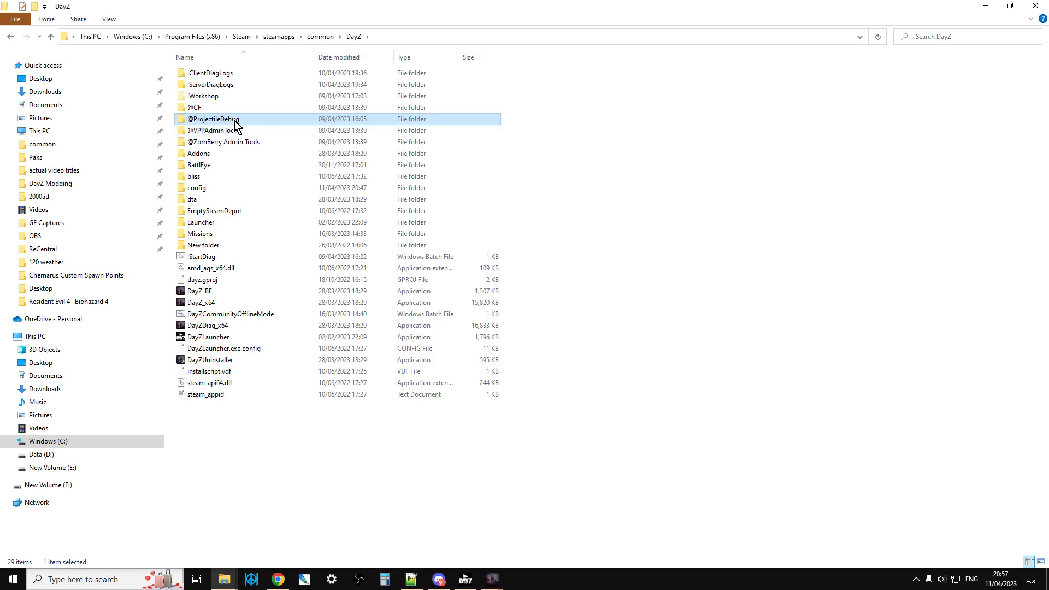
double_click(235, 121)
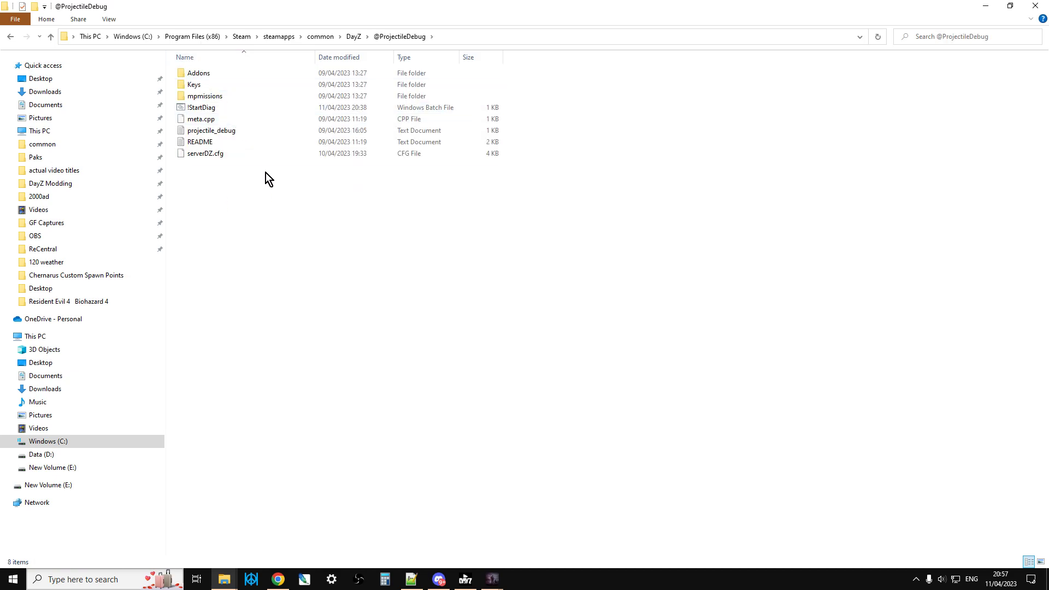
right_click(200, 109)
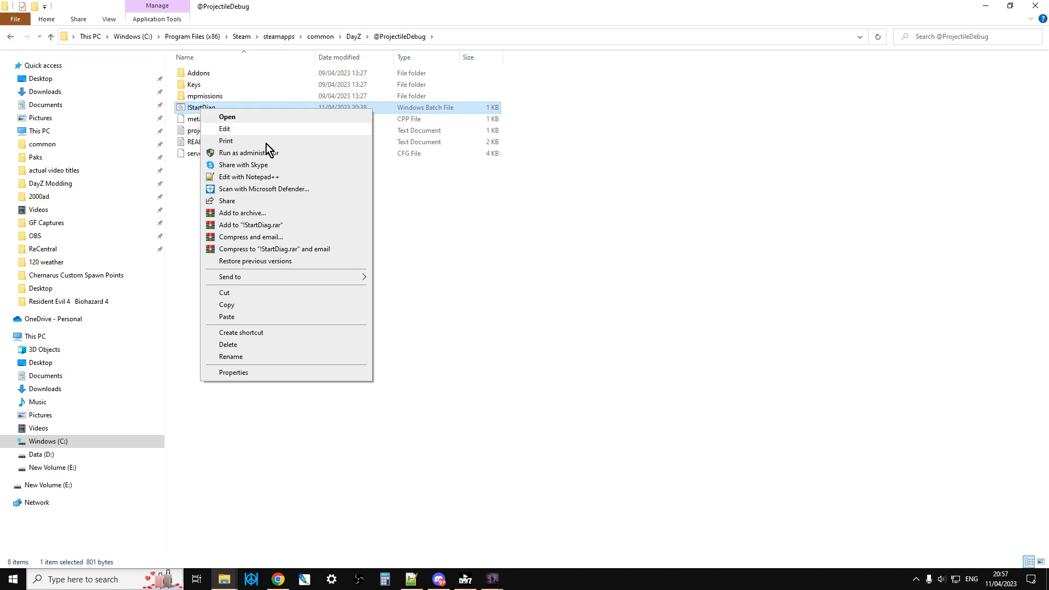
left_click(265, 177)
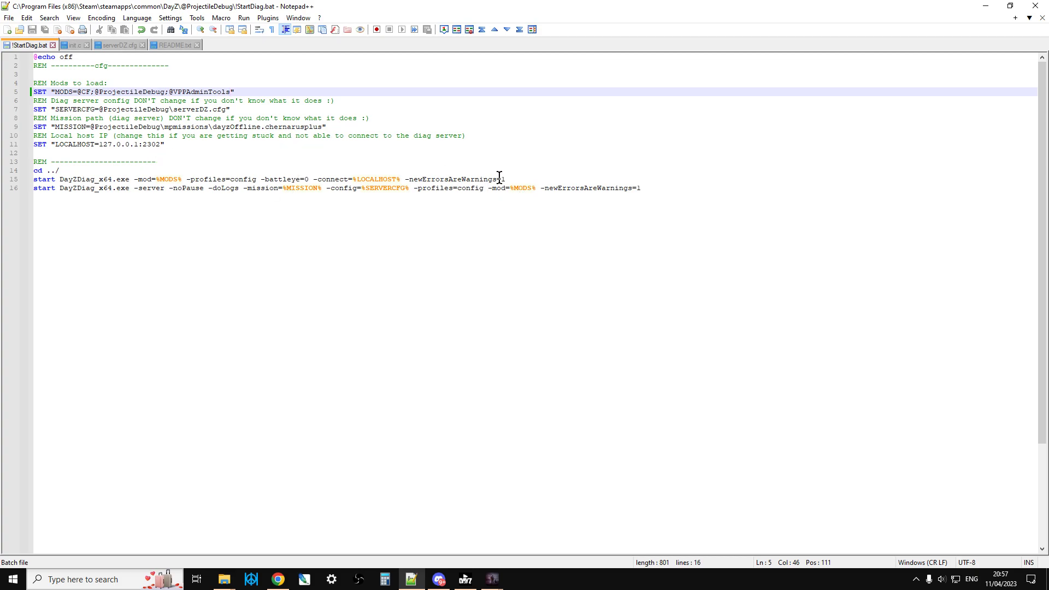
Step: Examine the two DayZDiag_x64.exe start lines, highlighting the -newErrorsAreWarnings=1 parameter at the end of each
left_click_drag(34, 179, 626, 197)
left_click(533, 180)
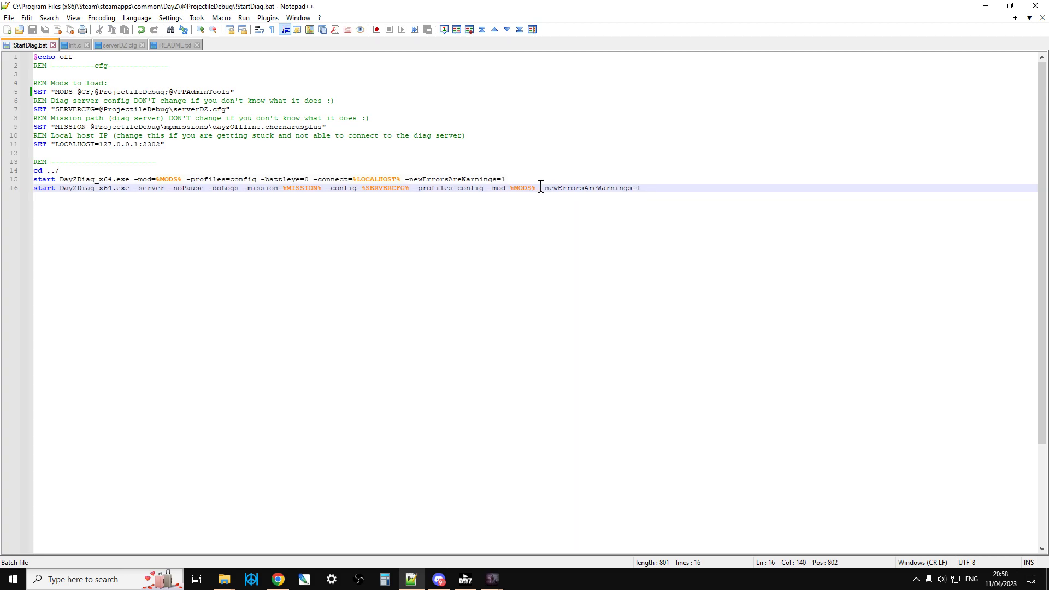
left_click_drag(540, 188, 642, 197)
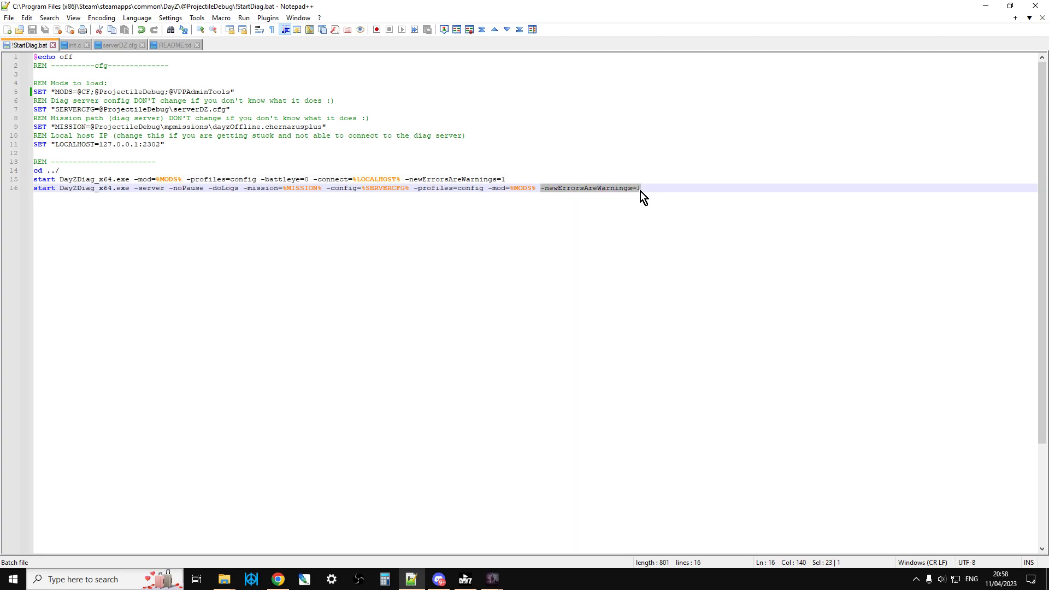
left_click(509, 173)
left_click_drag(404, 178, 507, 179)
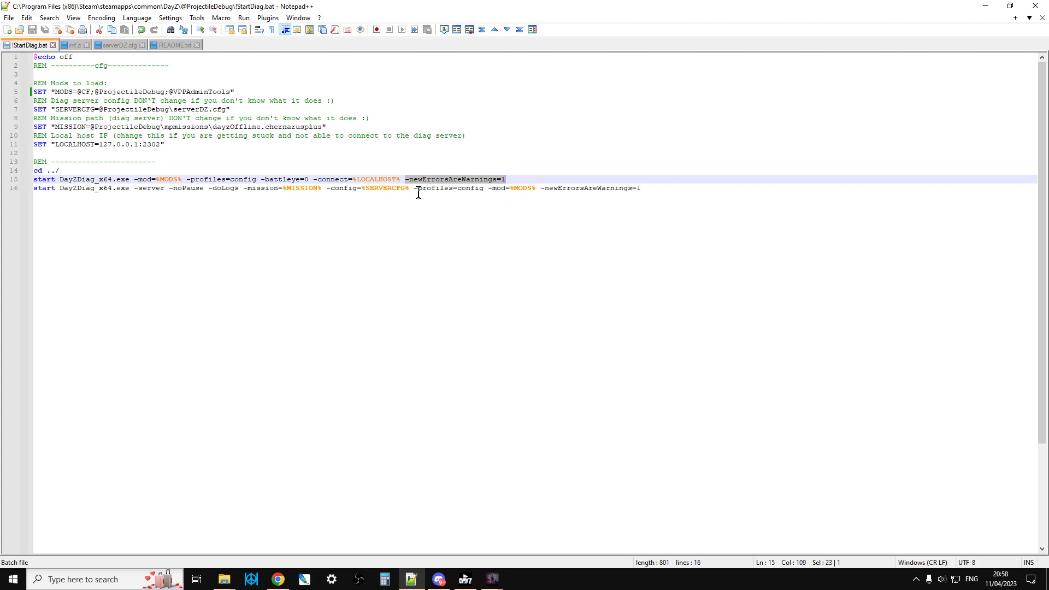
key("ctrl+End")
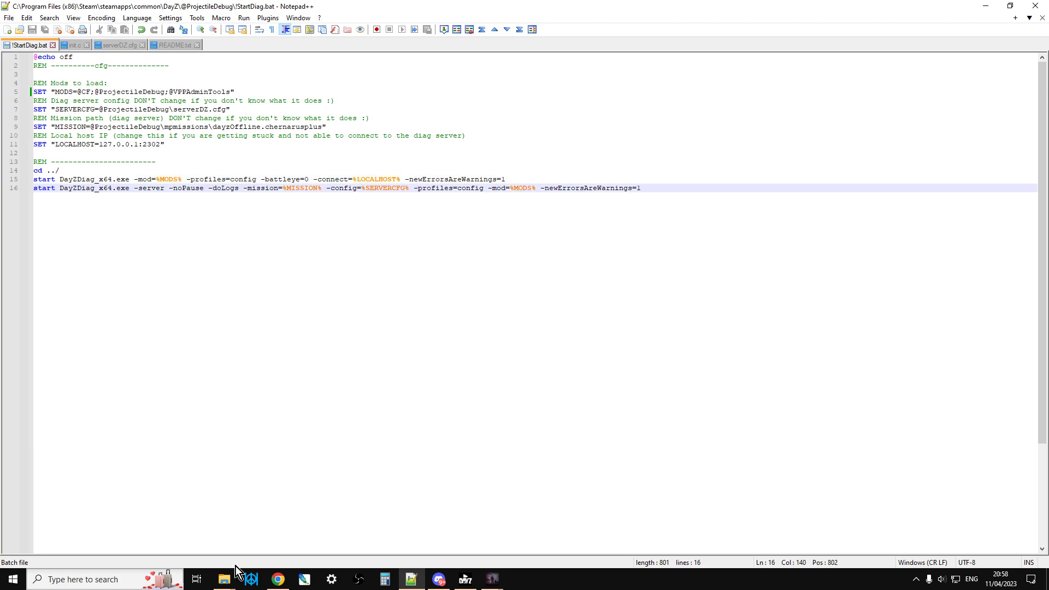
left_click(223, 579)
left_click(300, 537)
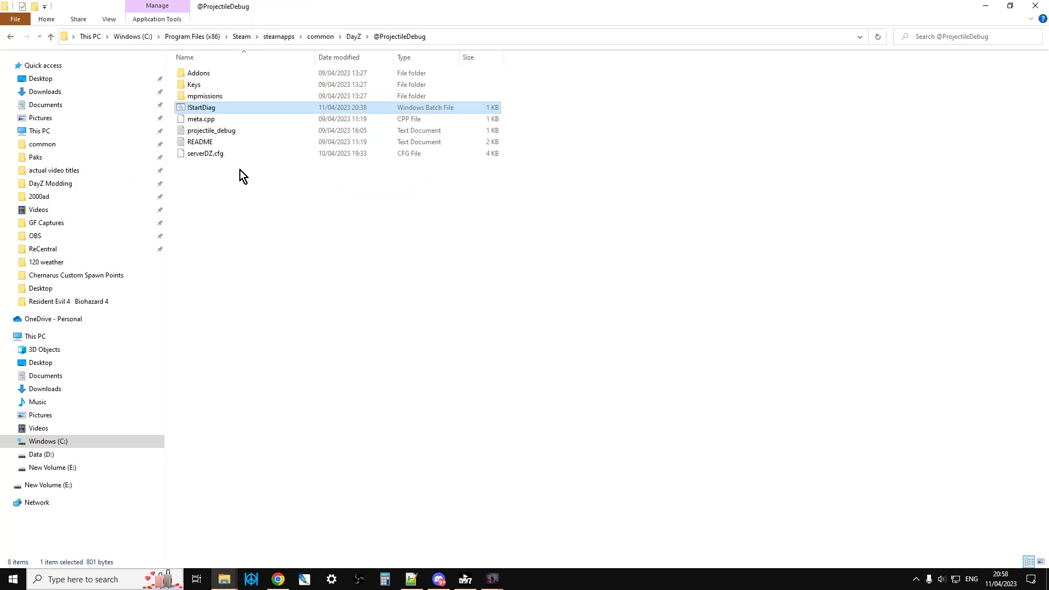
left_click(51, 37)
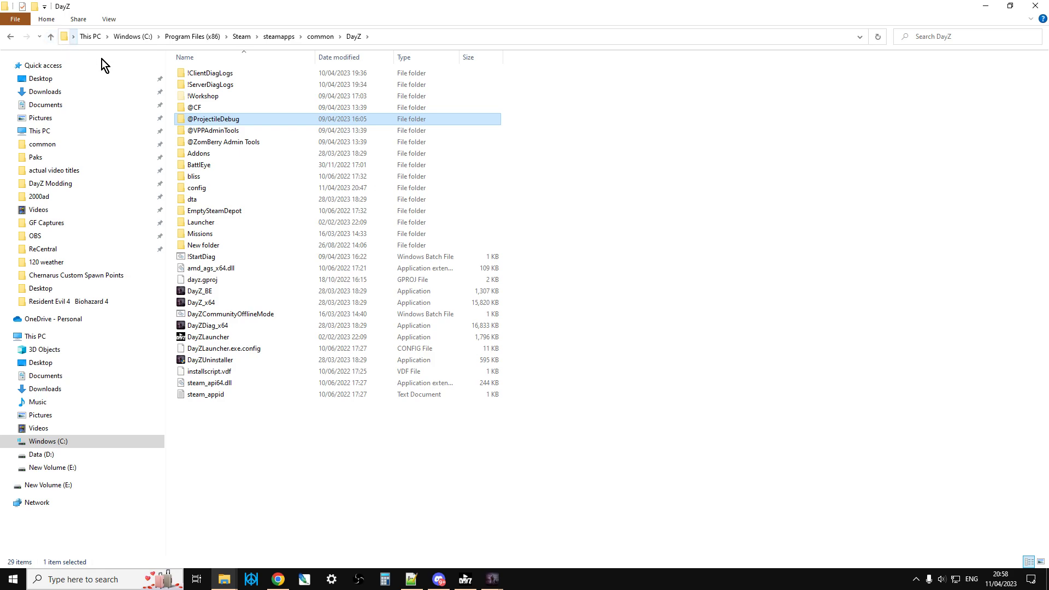
double_click(193, 97)
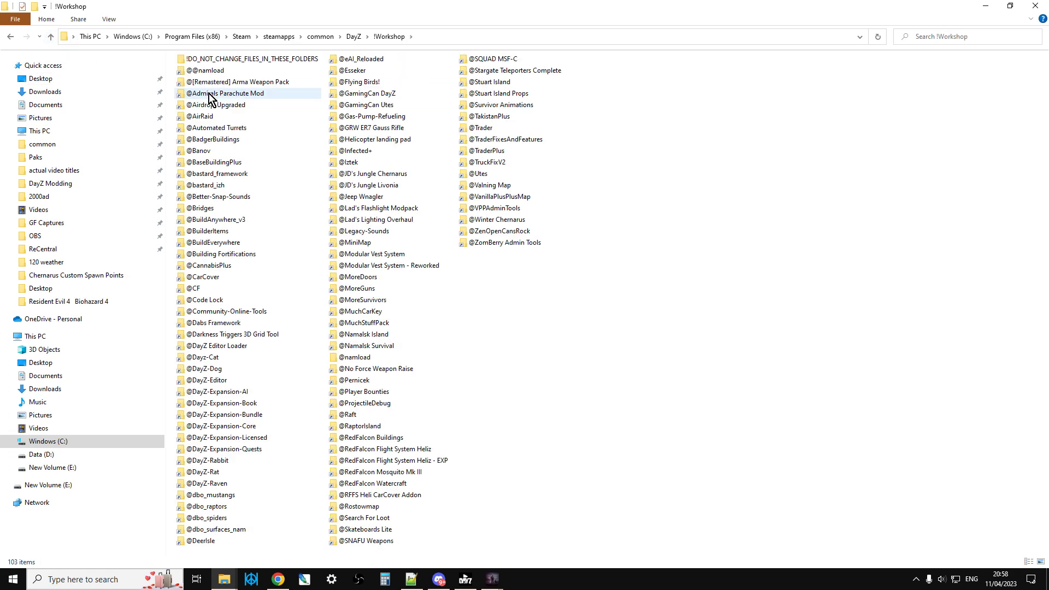
left_click(211, 287)
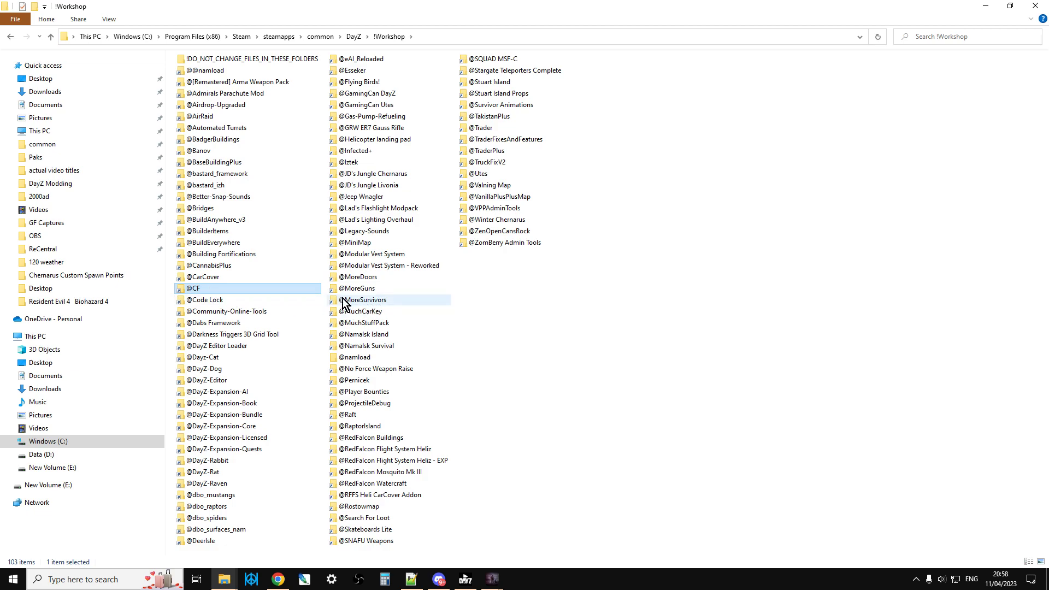
left_click(503, 210, "ctrl")
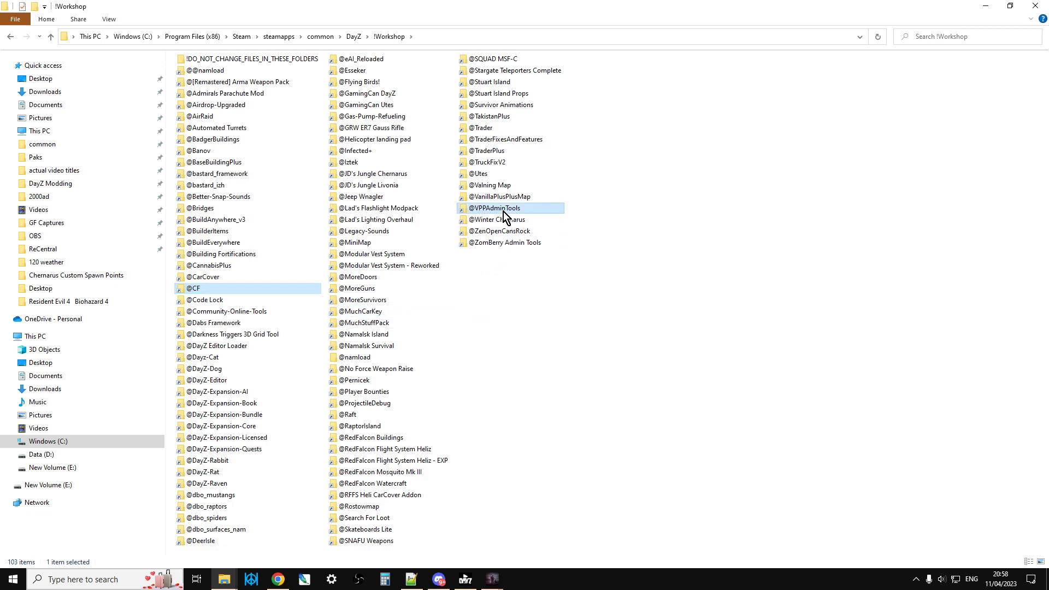
right_click(503, 211)
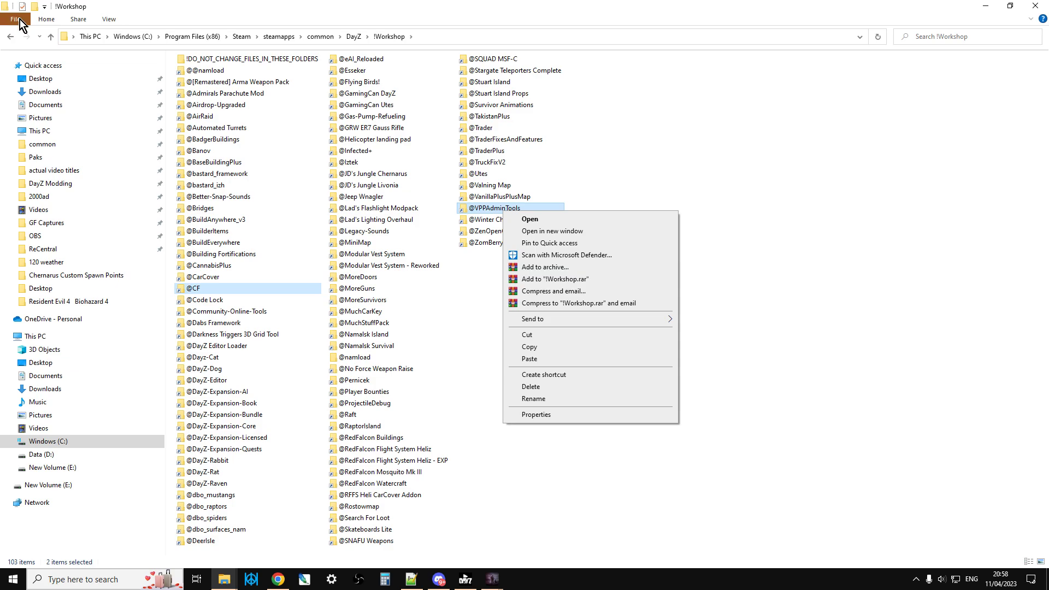
left_click(51, 38)
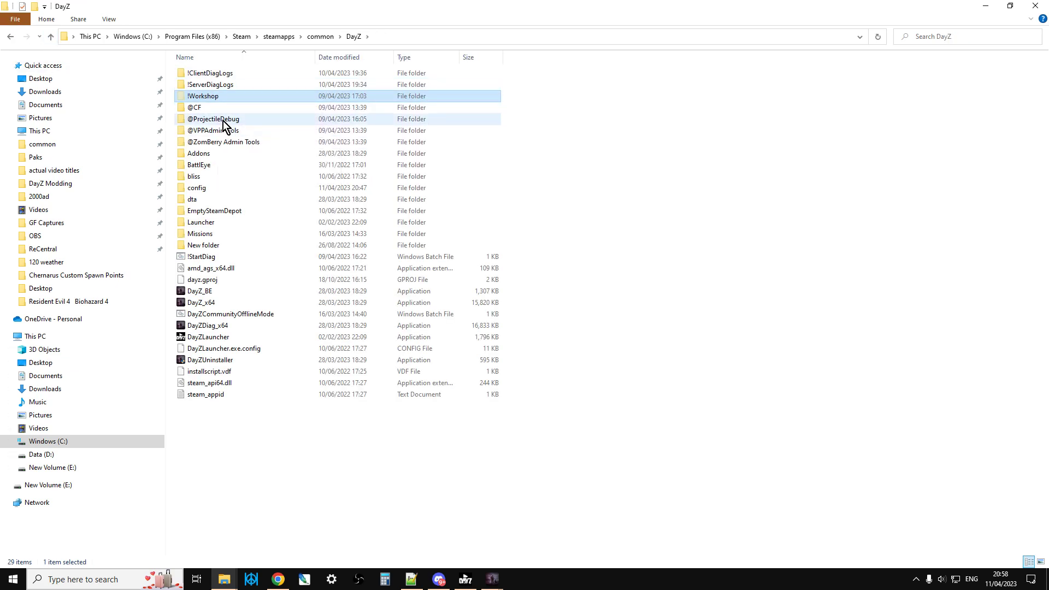
left_click(637, 243)
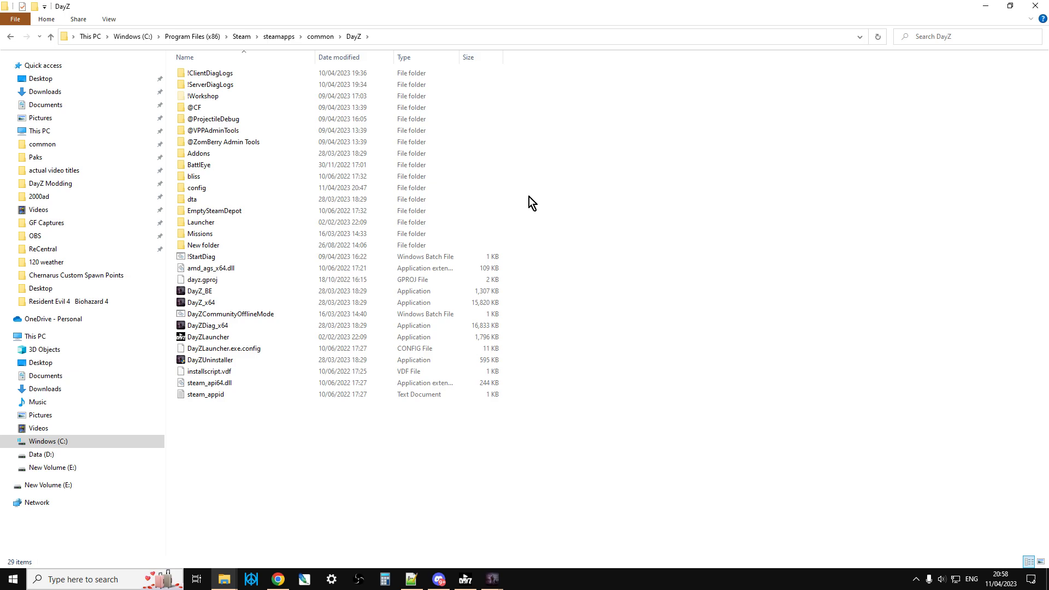
left_click(50, 40)
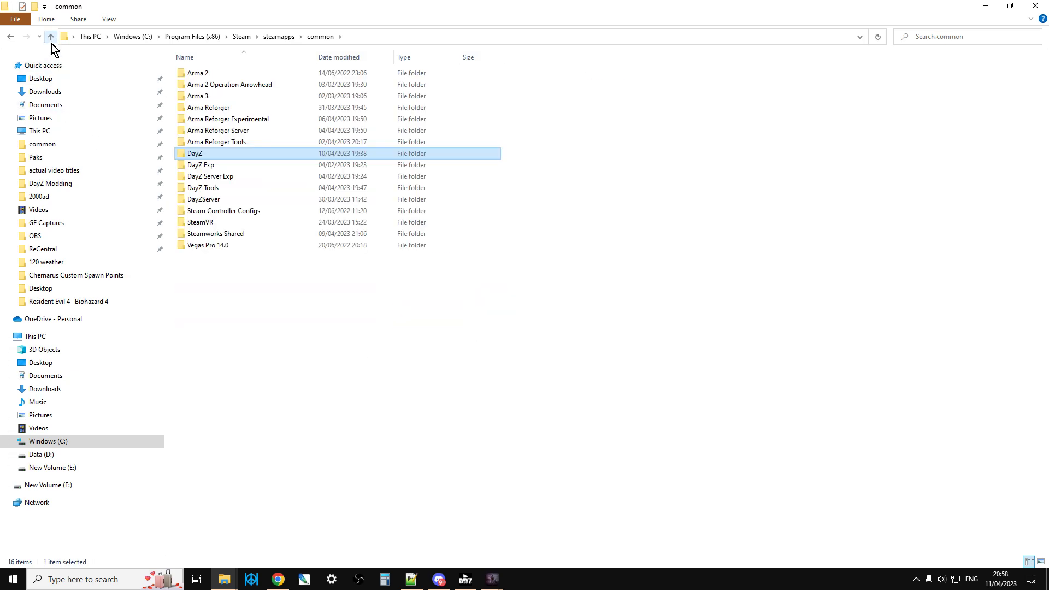
double_click(213, 203)
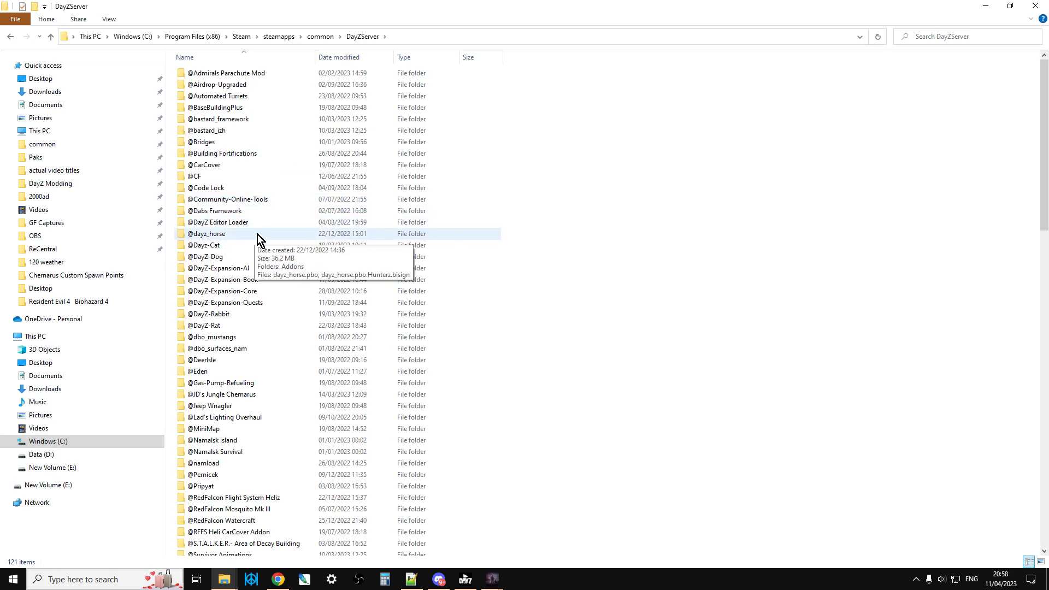
scroll(270, 251, "down", 4)
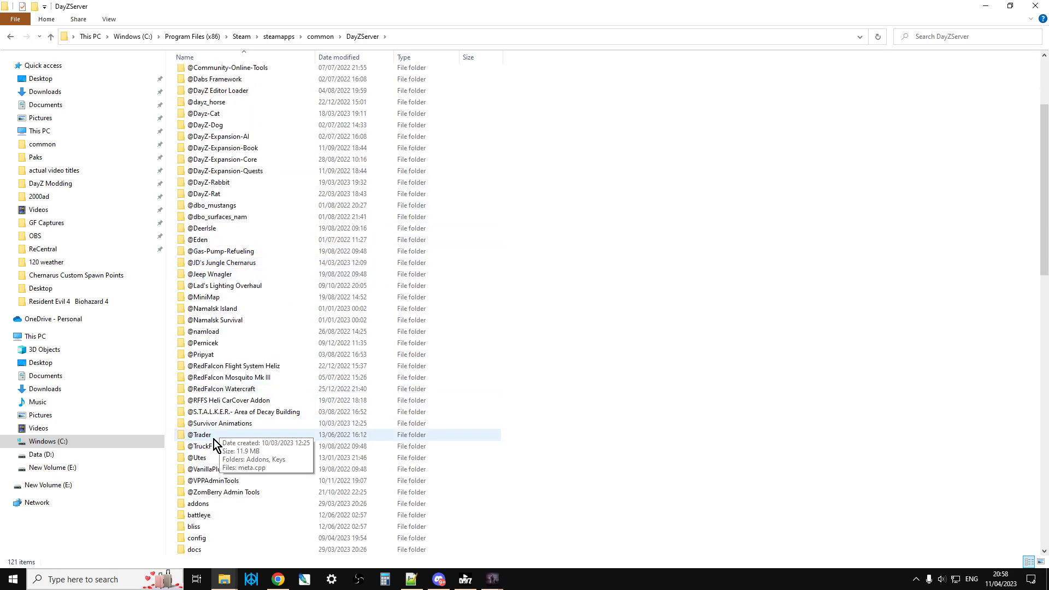
mouse_move(218, 485)
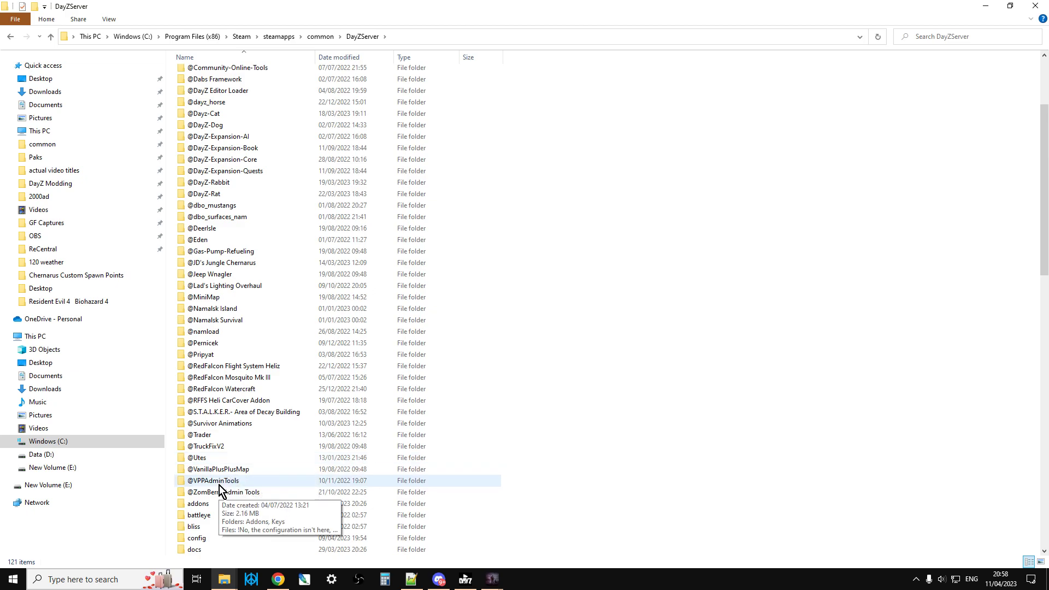
Step: Switch to Chrome and review the ProjectileDebug and VPPAdminTools Workshop pages and both YouTube install guides, ending on the ProjectileDebug page
left_click(278, 579)
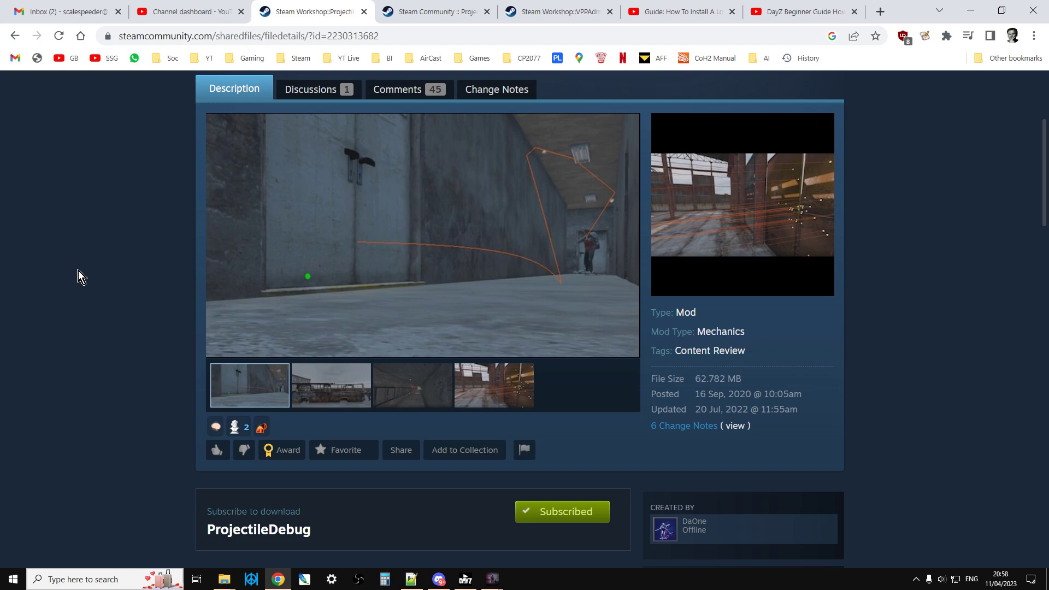
scroll(254, 318, "up", 1)
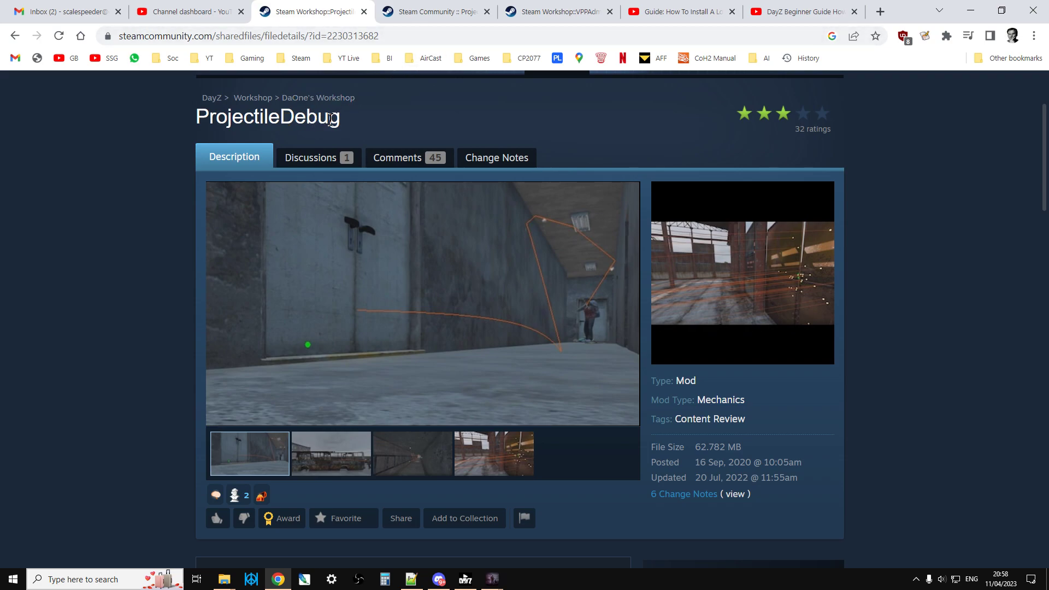
left_click(572, 11)
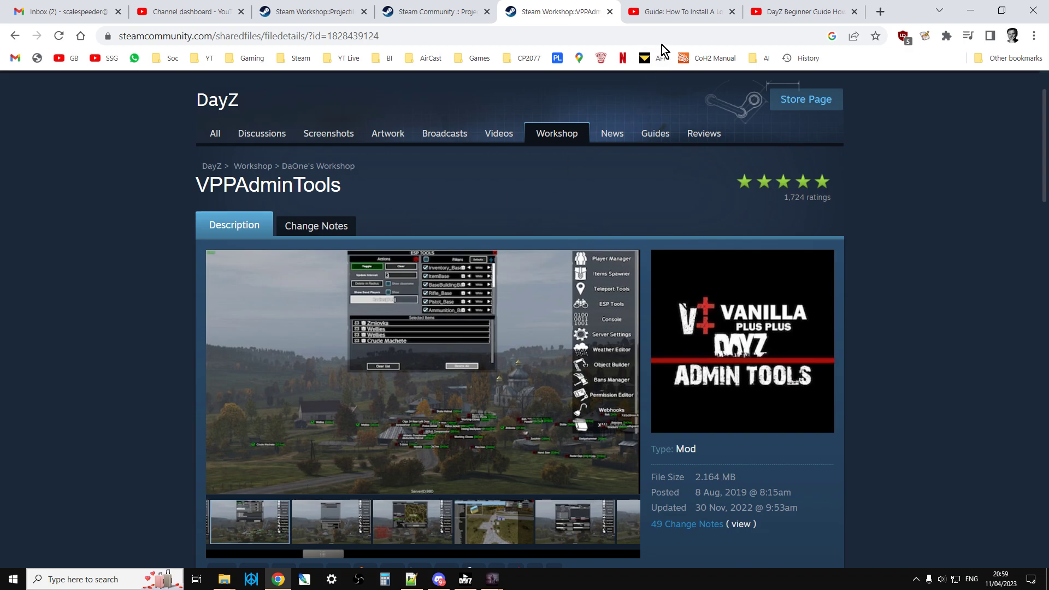
left_click(686, 17)
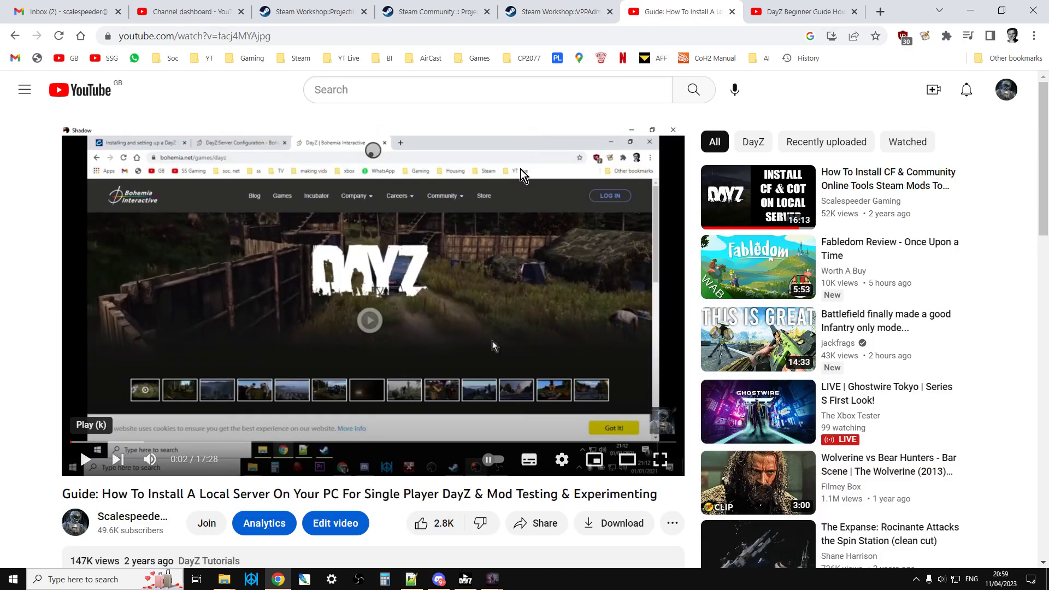
left_click(795, 12)
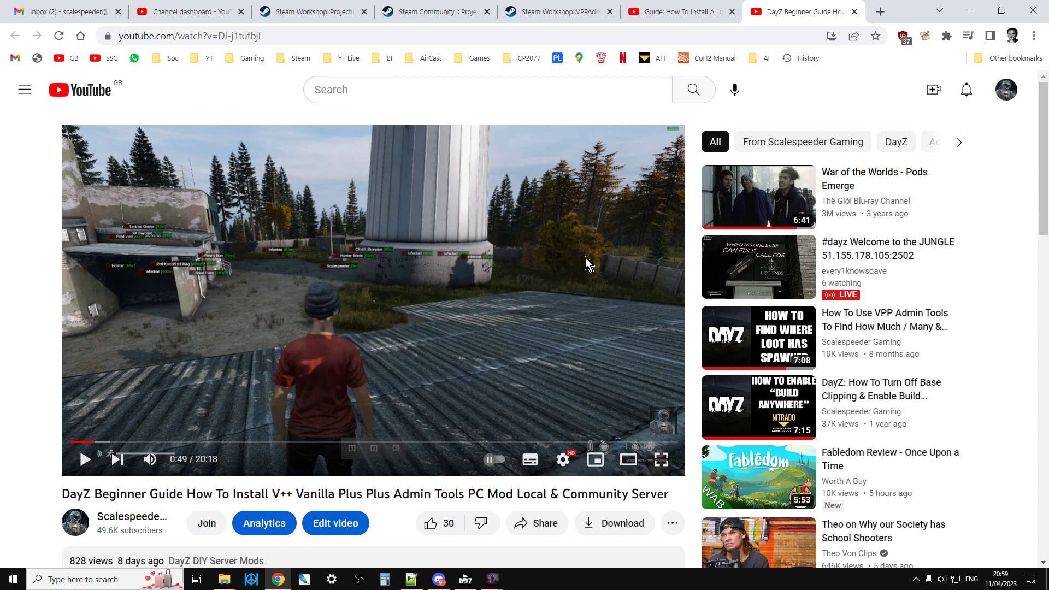
left_click(330, 12)
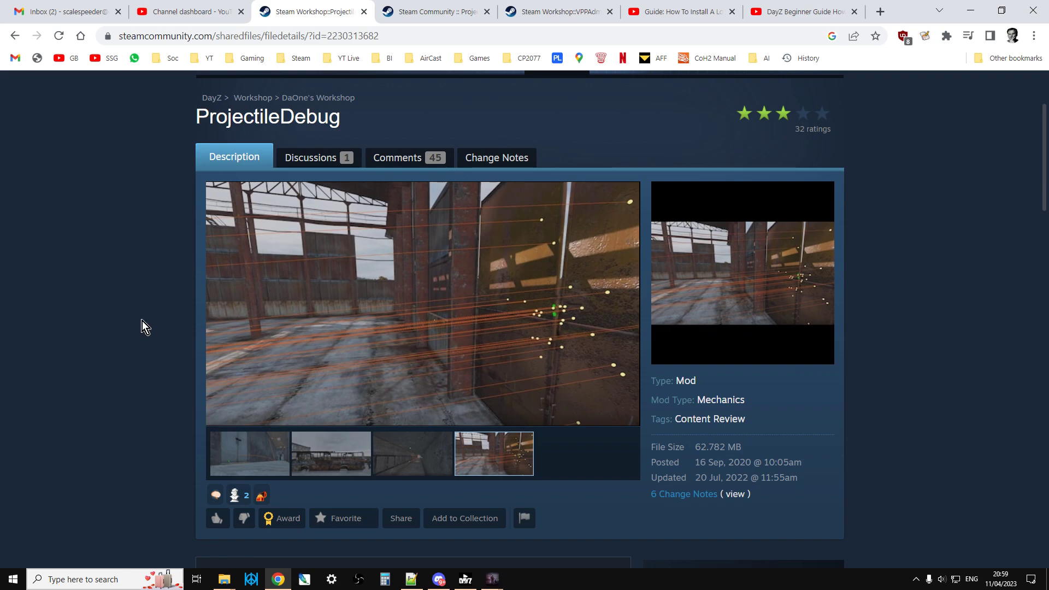
left_click(224, 579)
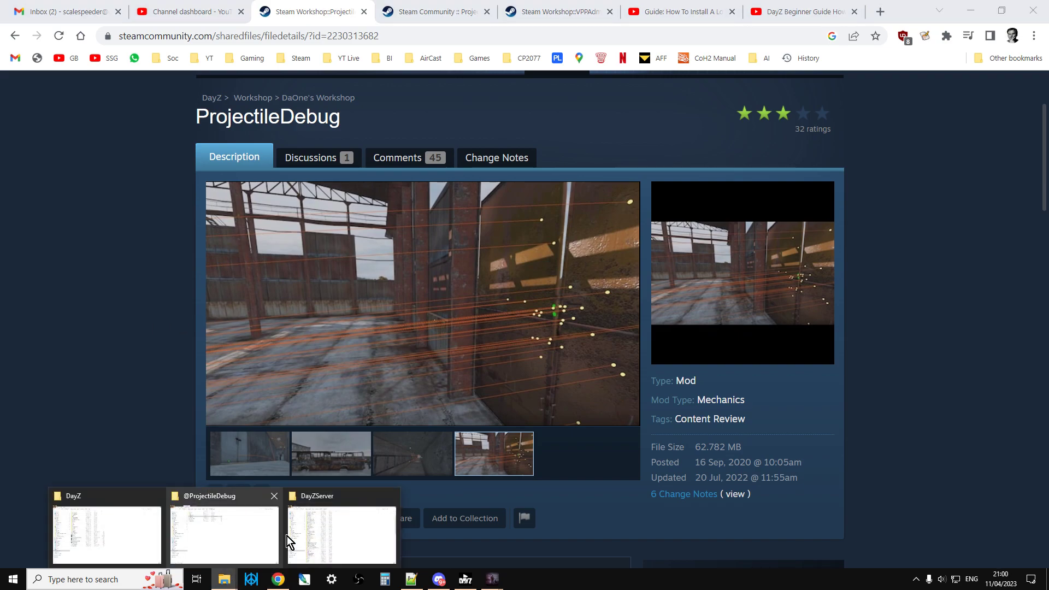
left_click(316, 530)
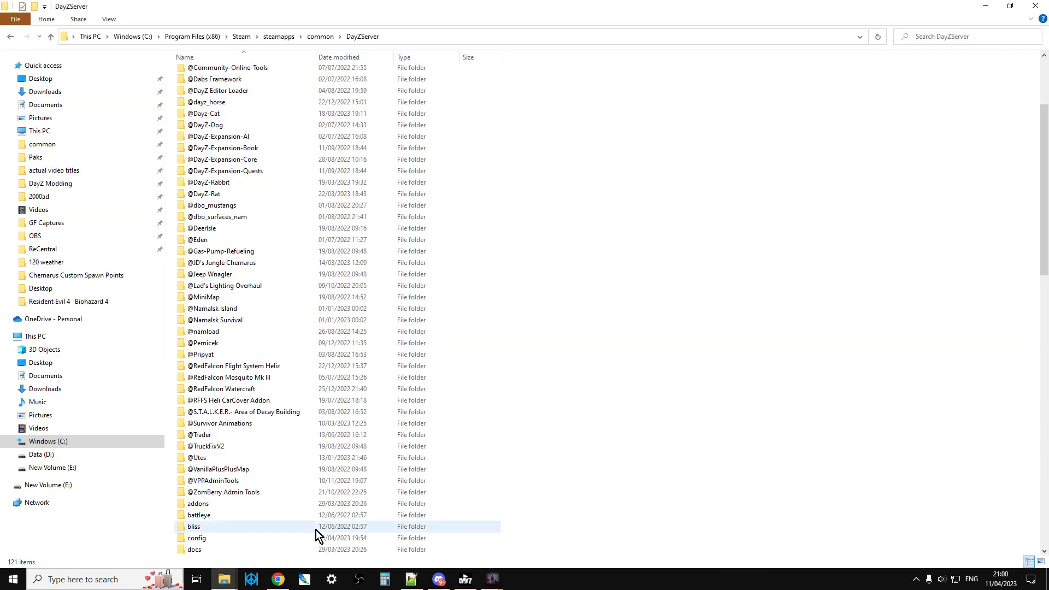
left_click(49, 36)
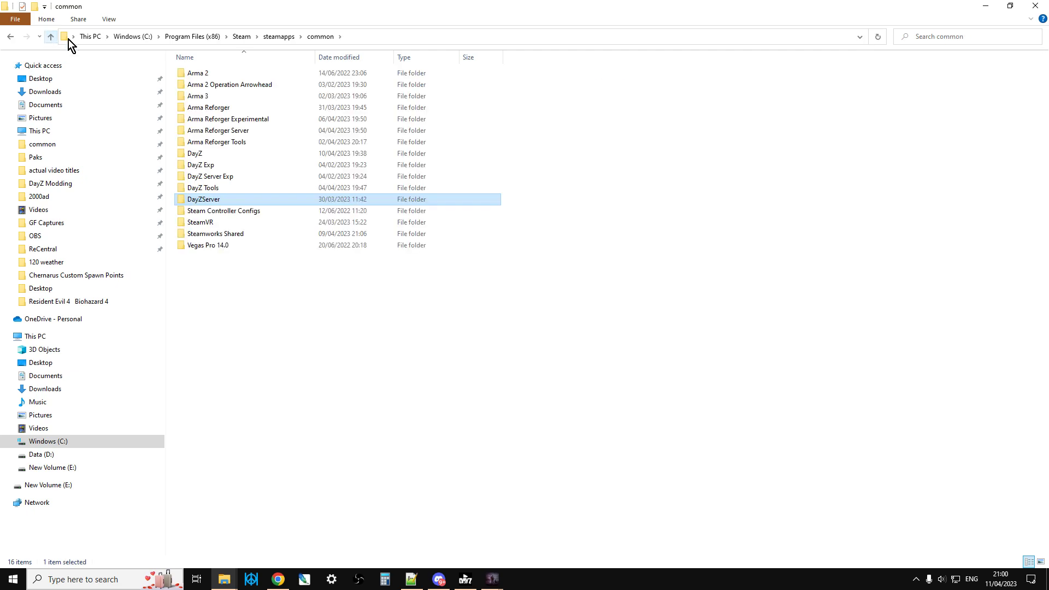
double_click(216, 153)
left_click(516, 37)
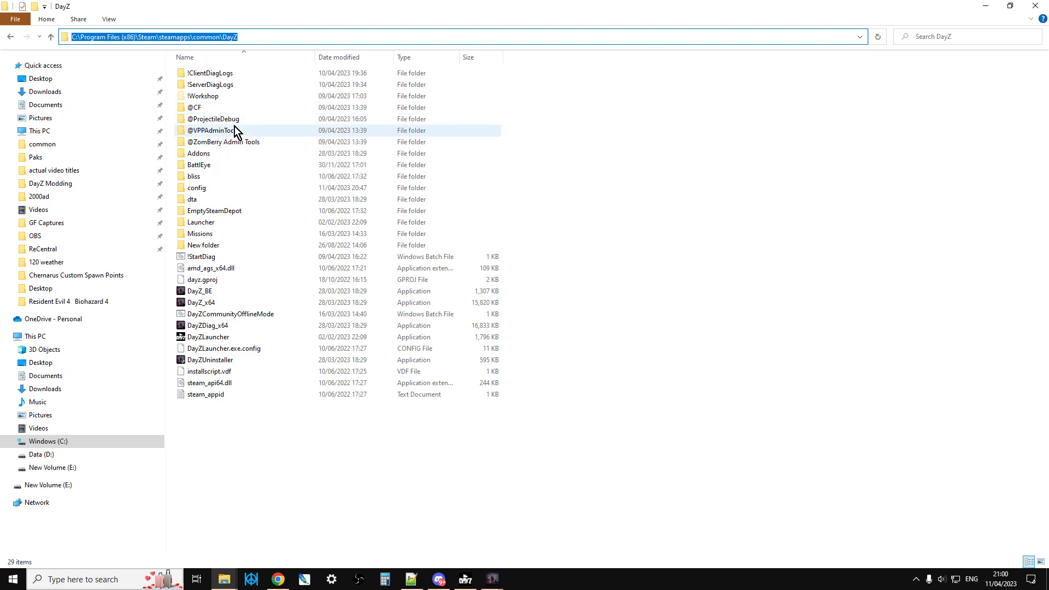
left_click(680, 211)
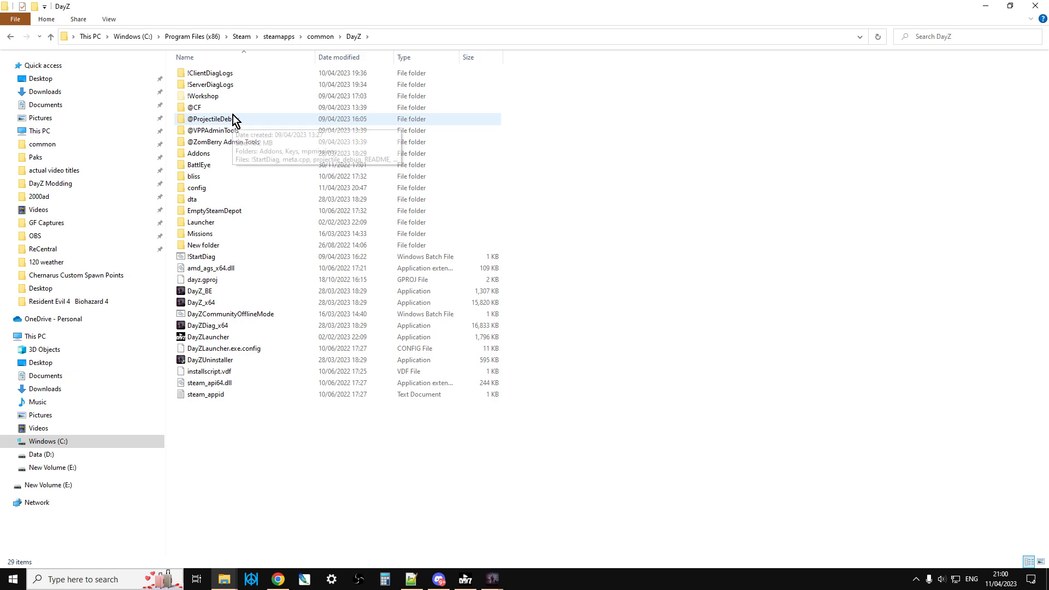
left_click(225, 124)
double_click(225, 123)
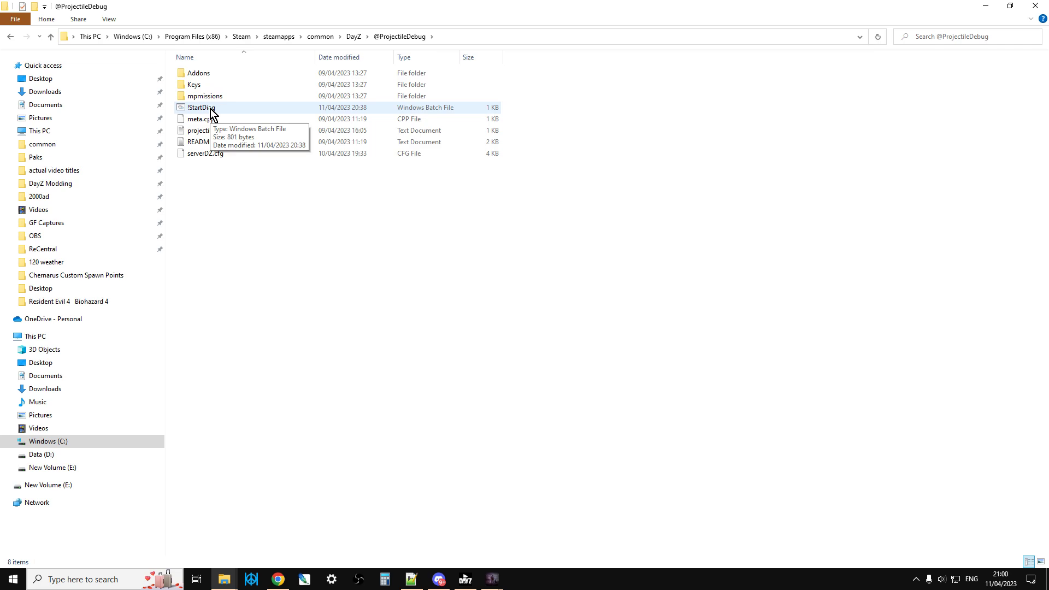
Step: Switch to the running DayZ game client and fire the LAR rifle to draw projectile traces
left_click(491, 578)
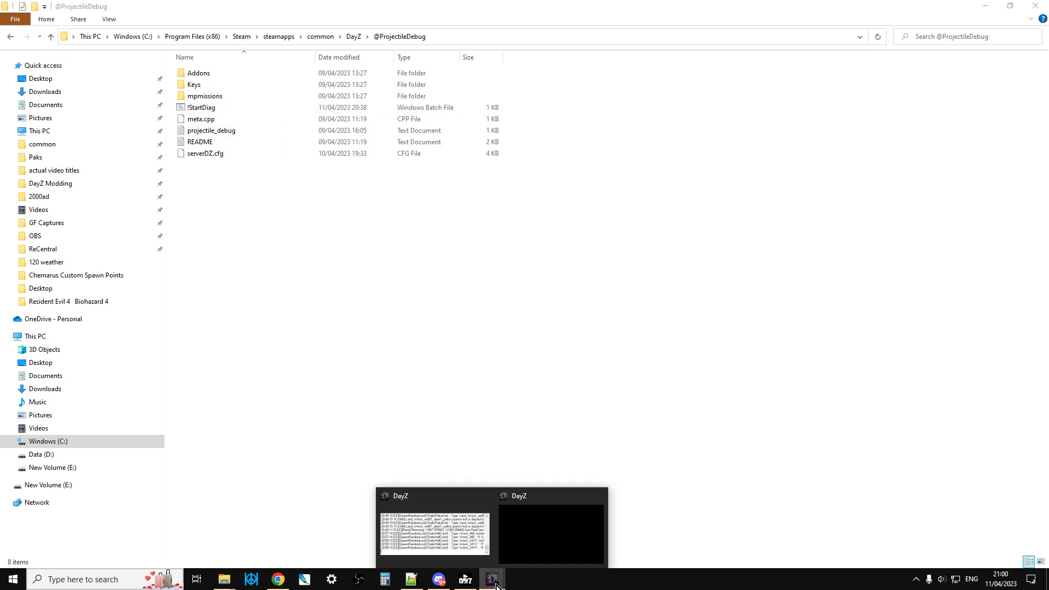
left_click(528, 546)
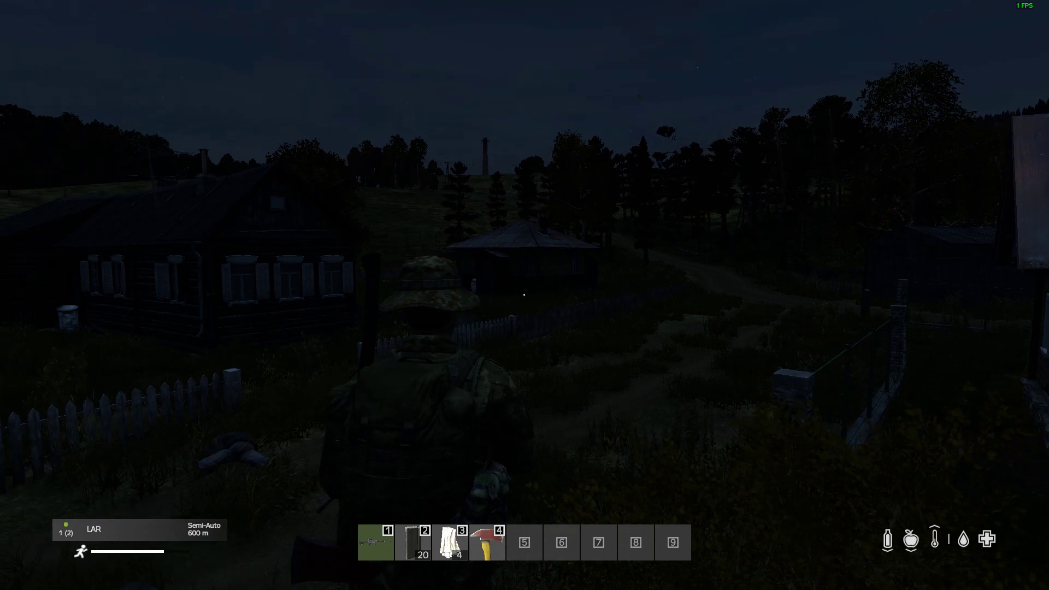
key("space")
left_click(524, 303)
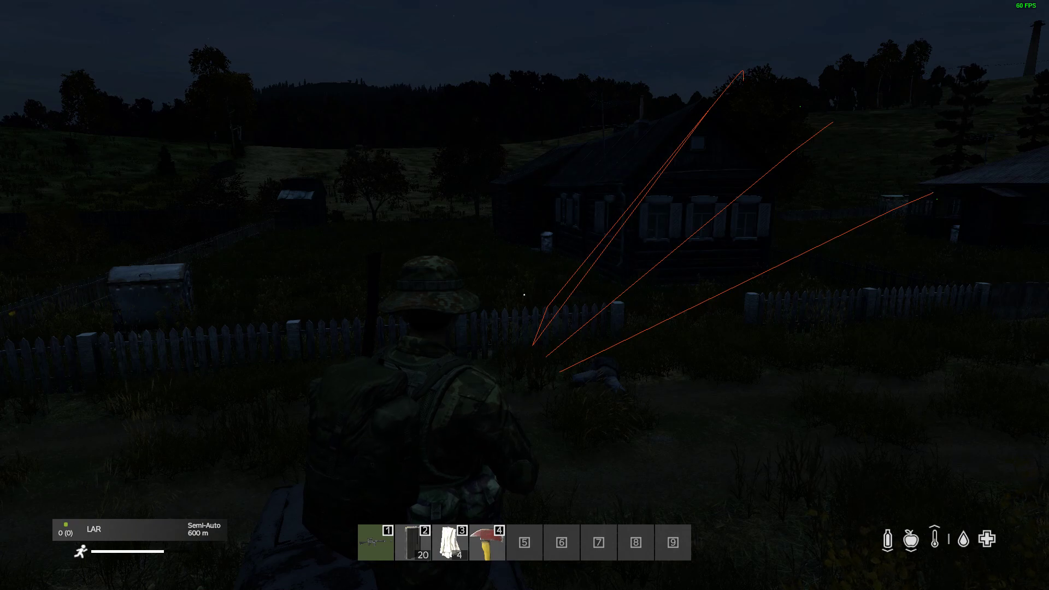
Step: Open the game's keybinding configuration, discarding the unsaved option changes, and show the Unsorted category with the projectile debug shape bindings
key("Escape")
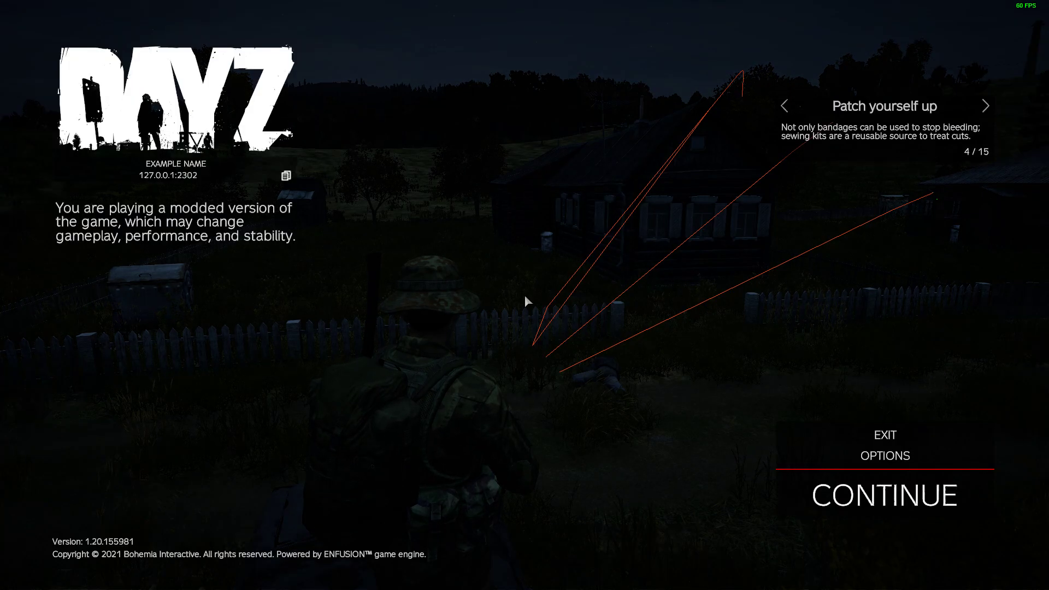
left_click(890, 451)
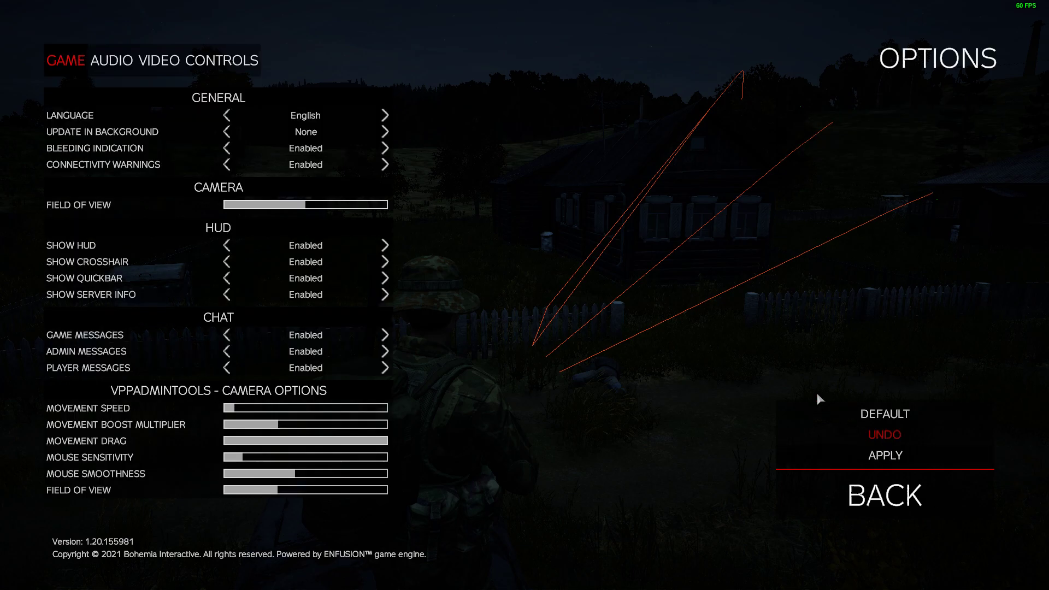
left_click(227, 61)
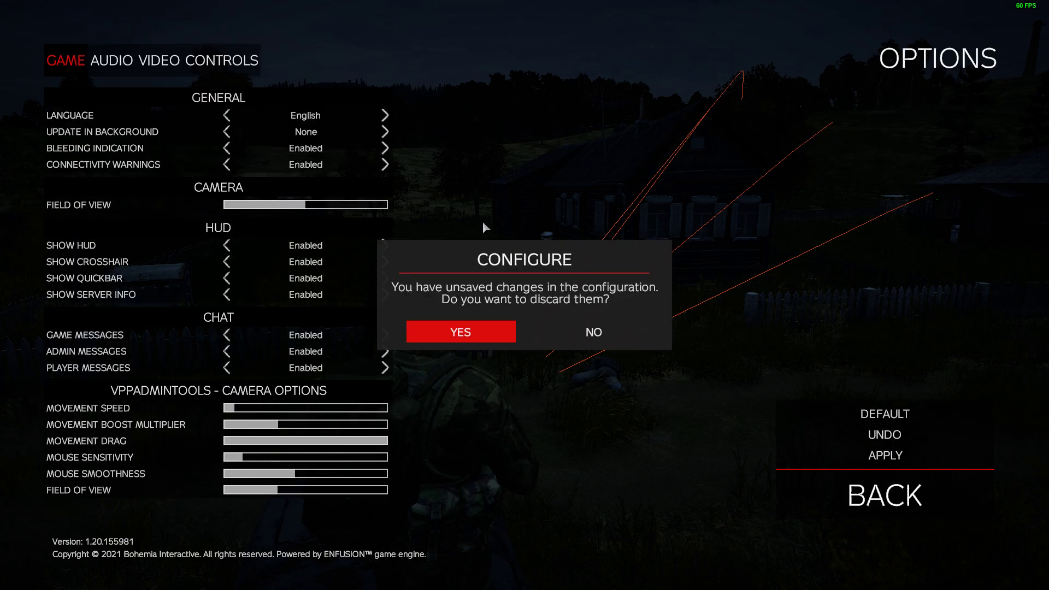
left_click(463, 331)
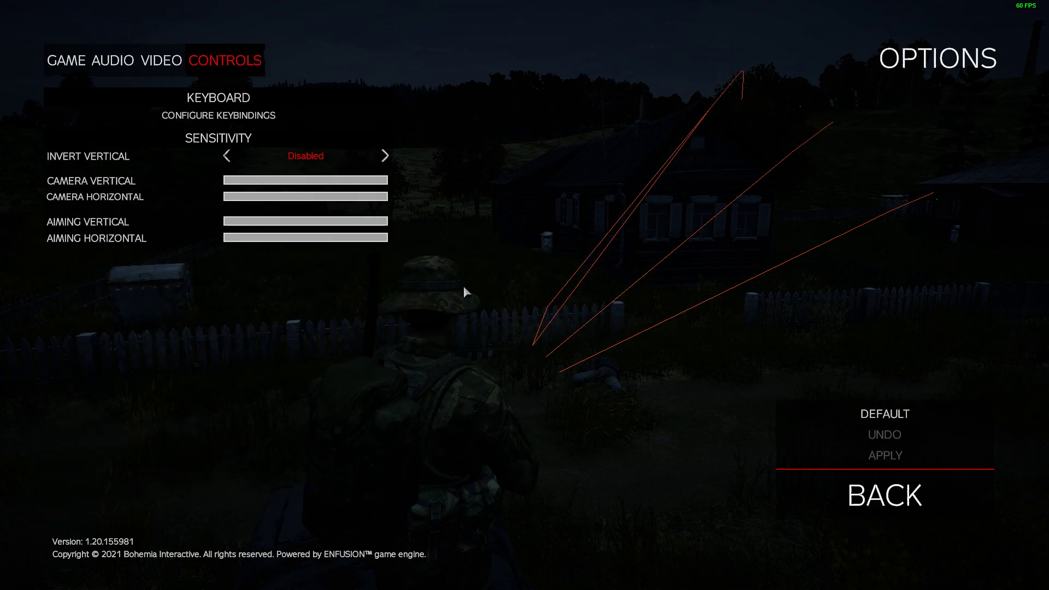
left_click(231, 114)
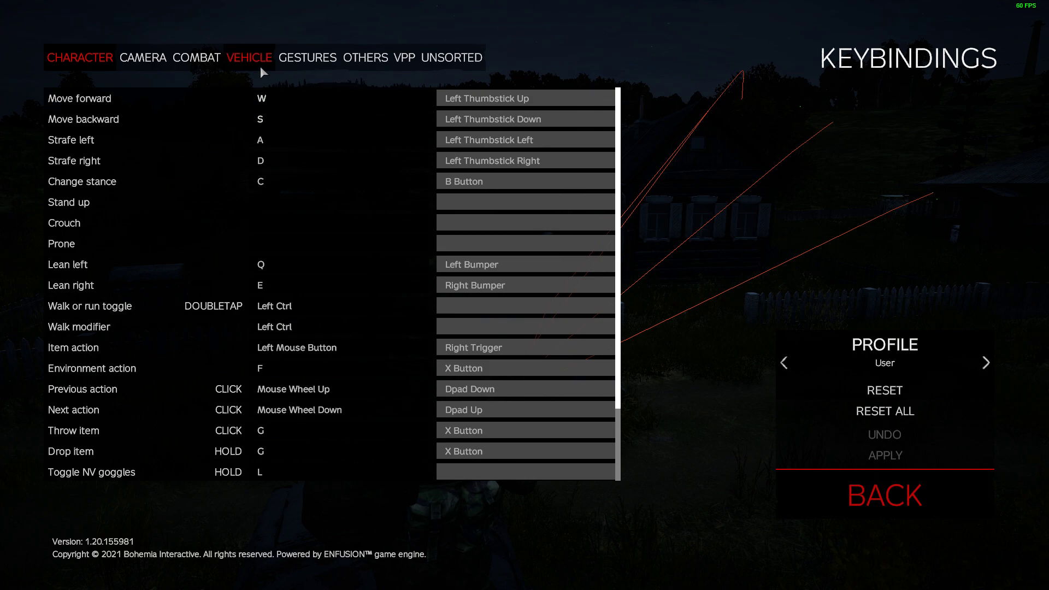
left_click(448, 56)
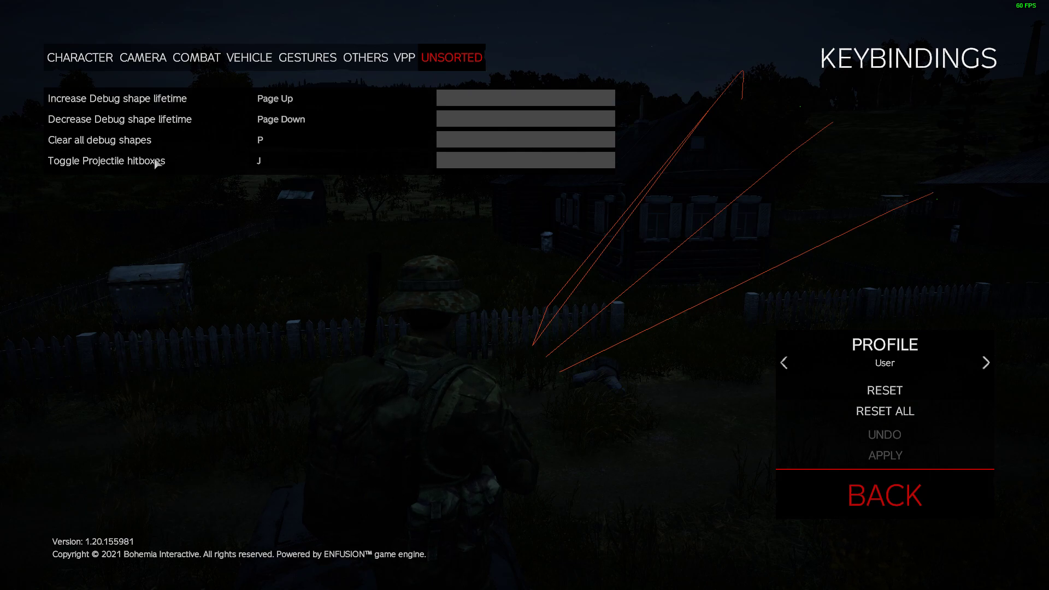
Step: Leave the keybindings and options screens, discarding the unsaved configuration changes, and resume the game
key("Escape")
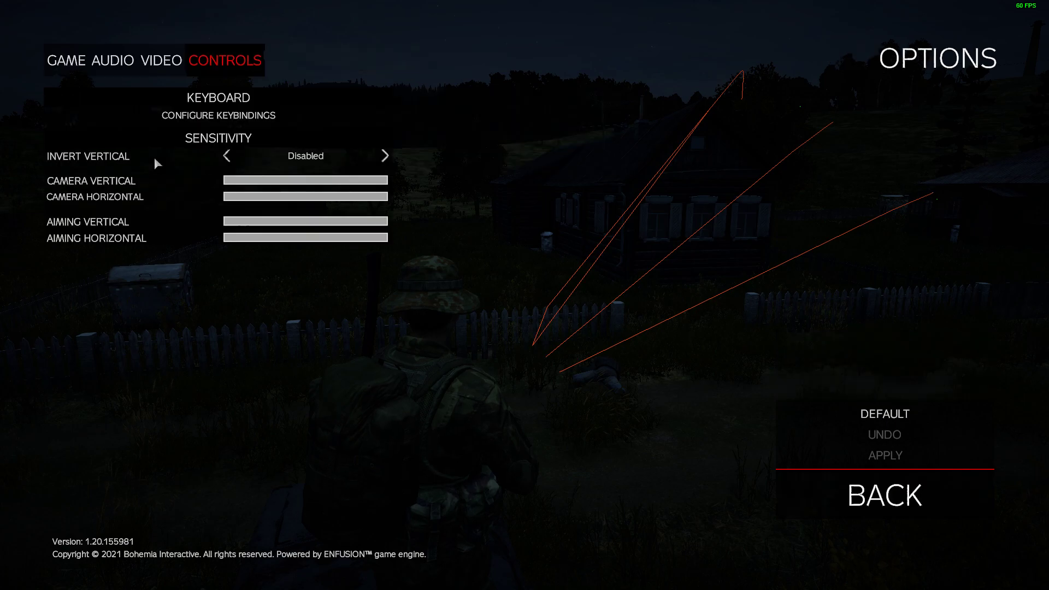
key("Escape")
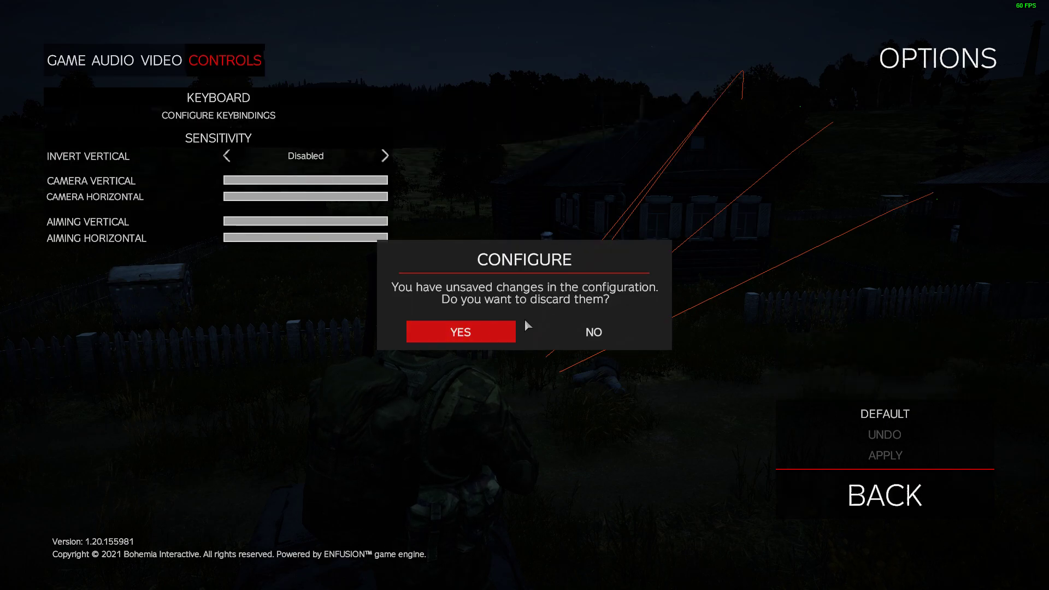
left_click(480, 327)
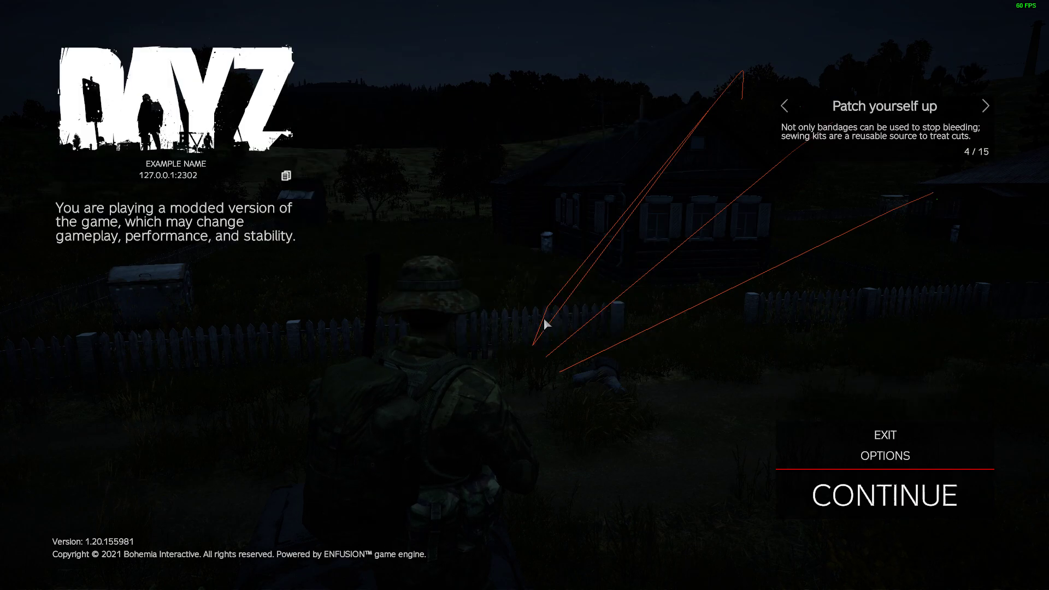
left_click(883, 462)
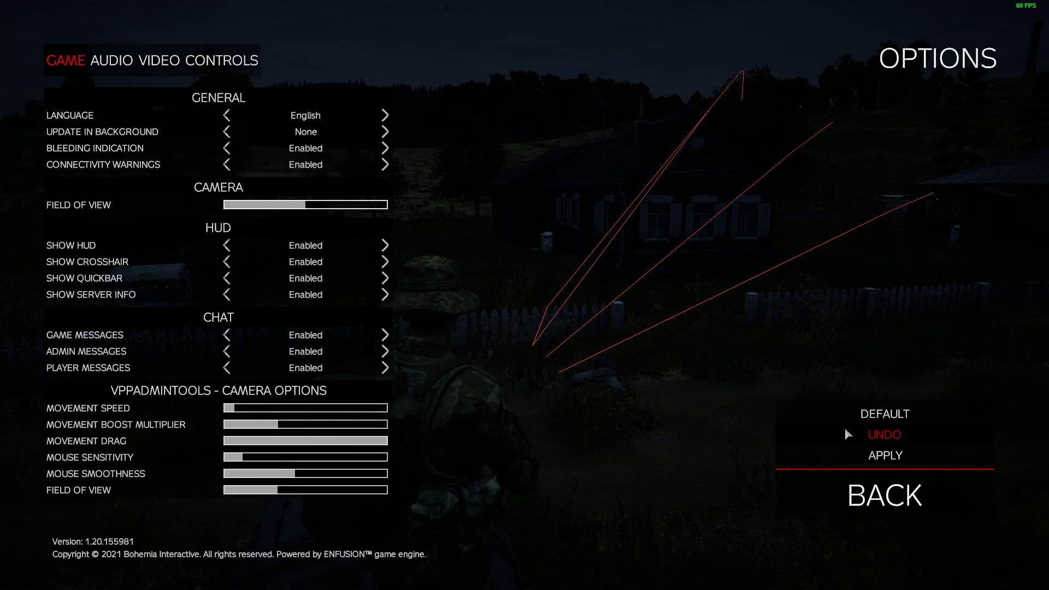
left_click(877, 492)
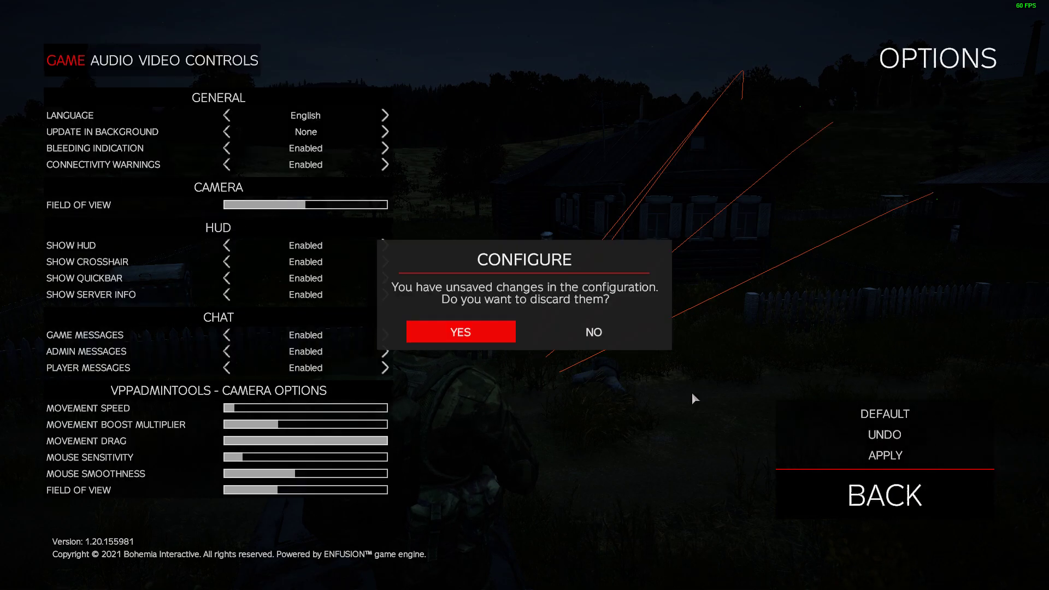
left_click(471, 330)
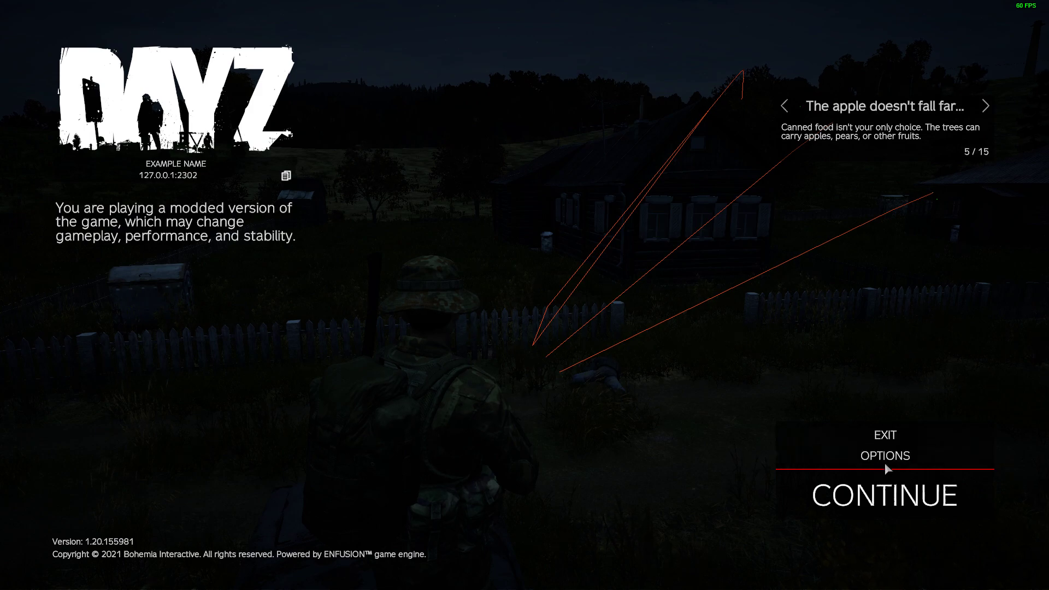
left_click(883, 495)
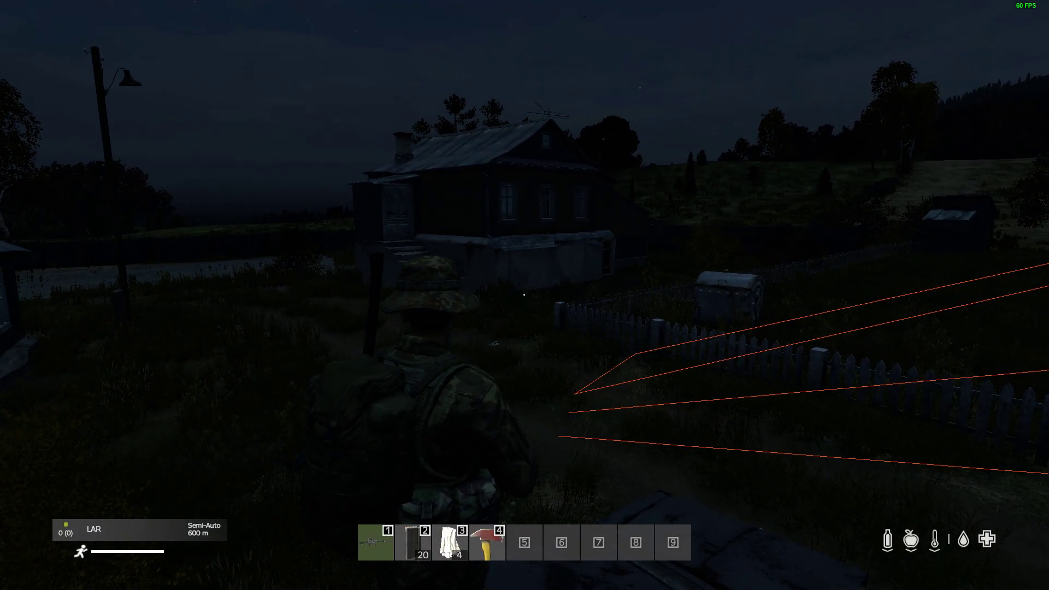
key("alt+Tab")
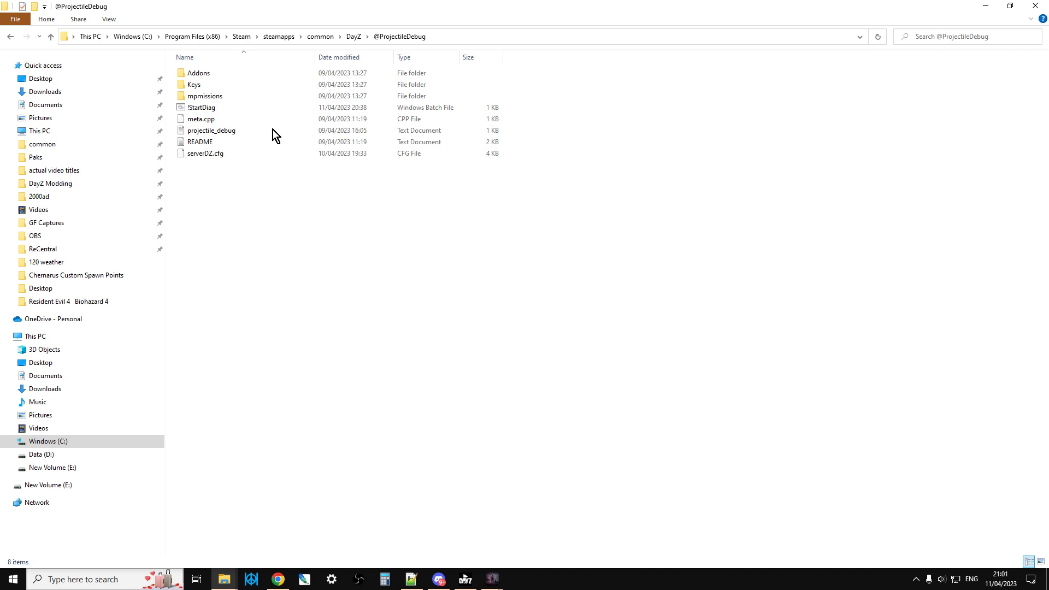
left_click(52, 37)
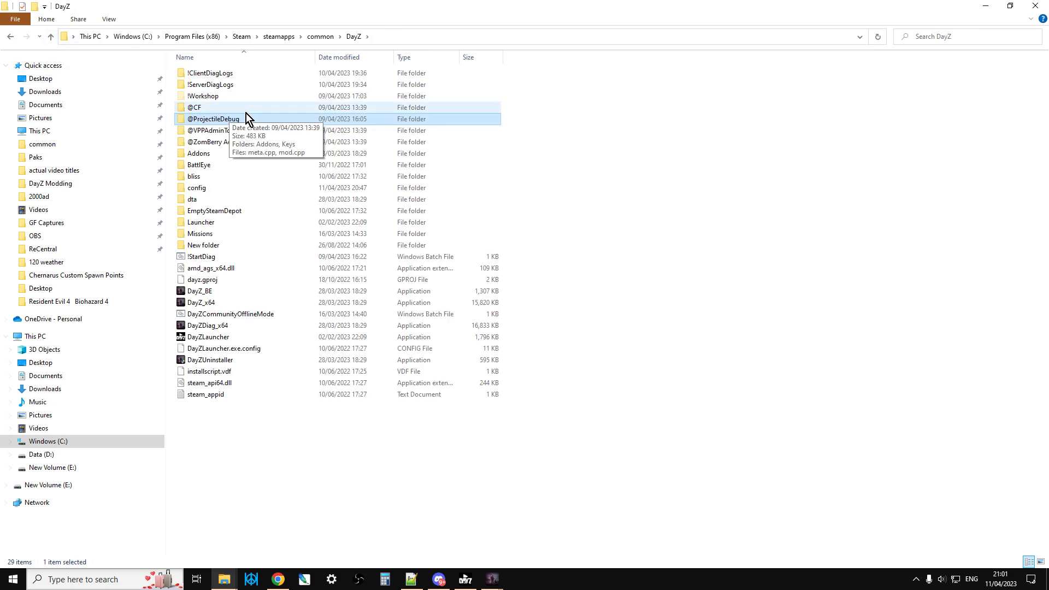
left_click(210, 133)
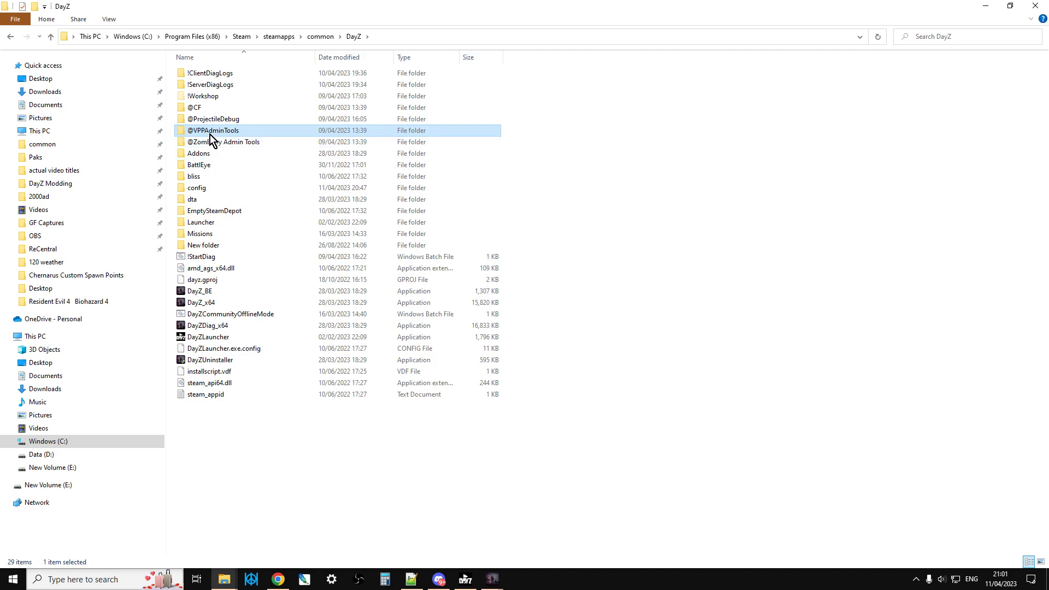
double_click(211, 120)
right_click(205, 98)
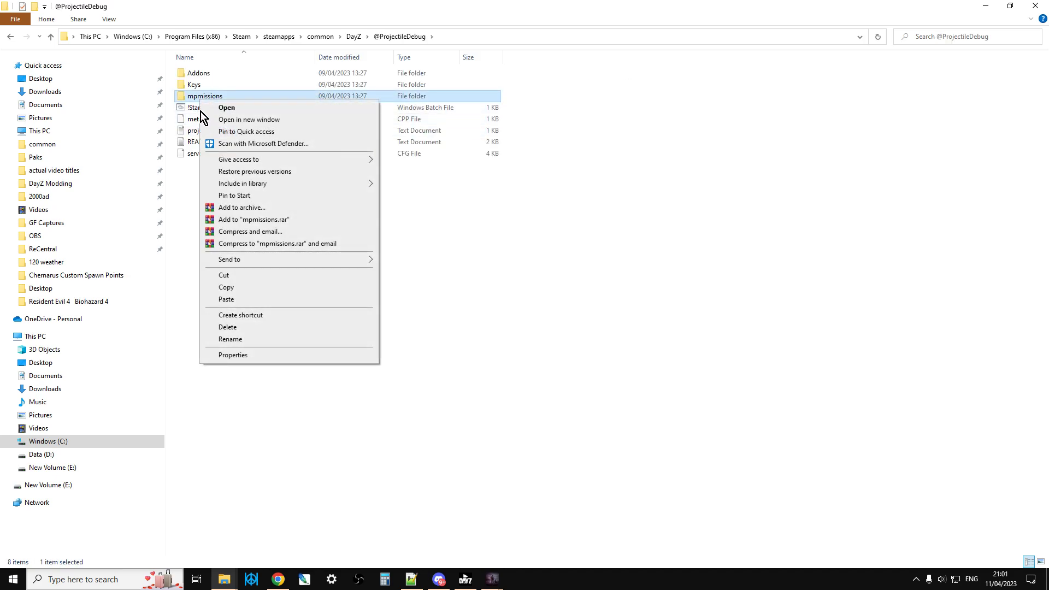
right_click(193, 107)
left_click(237, 173)
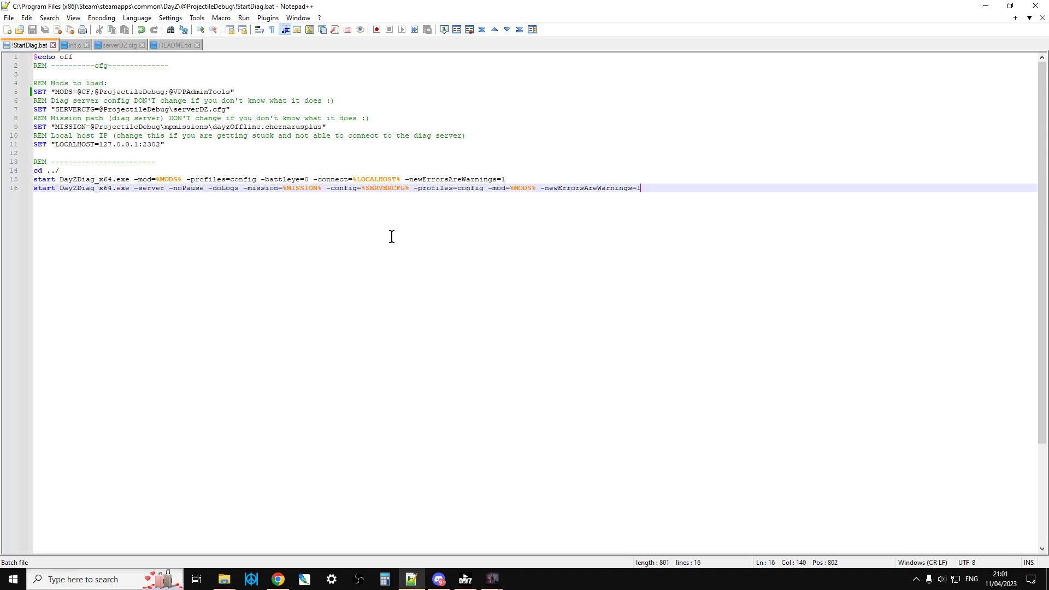
left_click(351, 188)
left_click_drag(34, 92, 51, 92)
left_click_drag(120, 91, 234, 92)
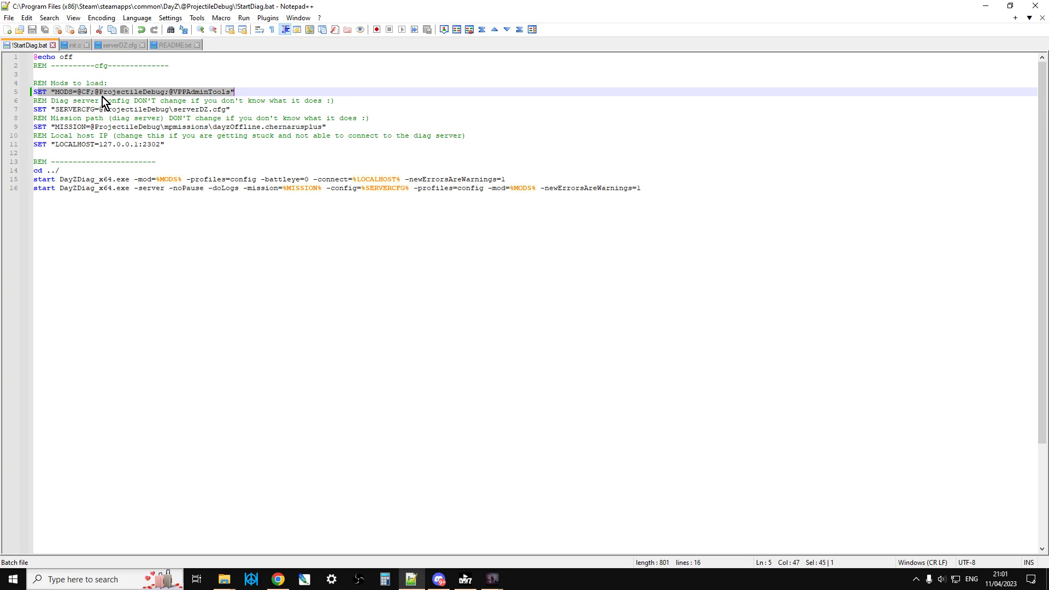
left_click(161, 90)
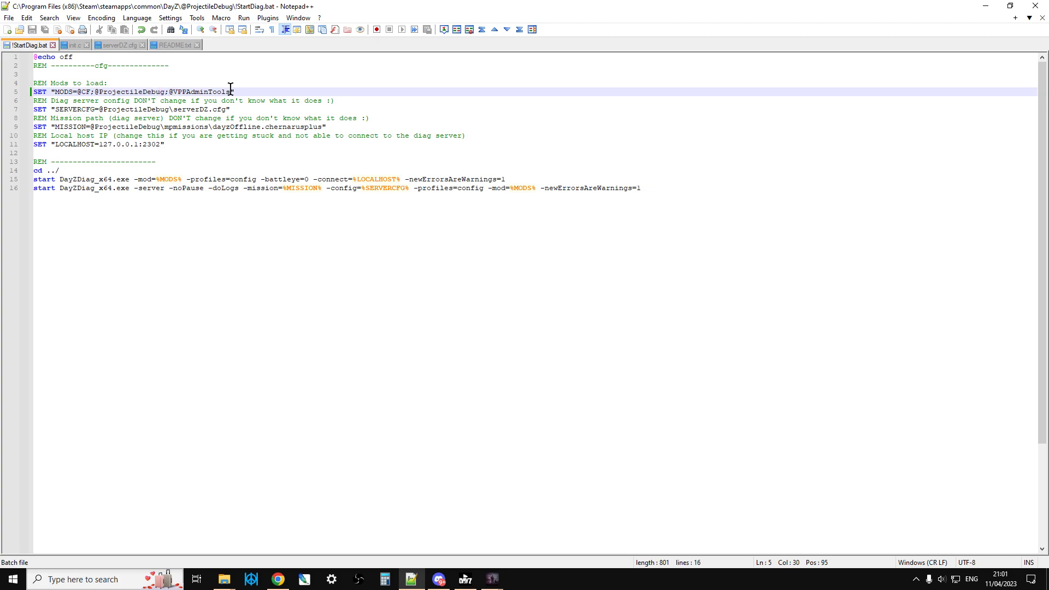
left_click(224, 578)
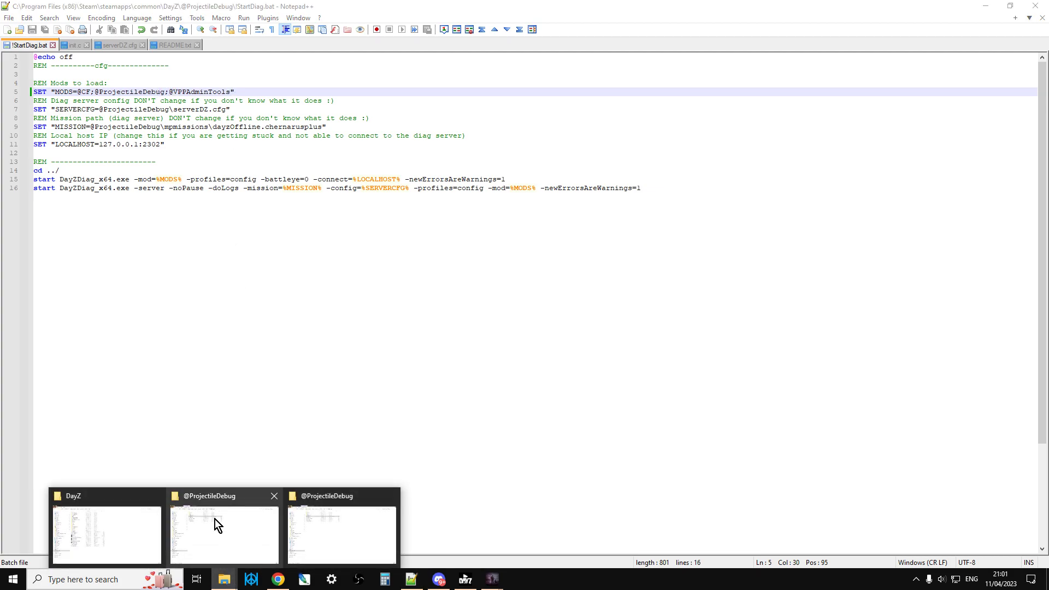
left_click(240, 523)
left_click(51, 36)
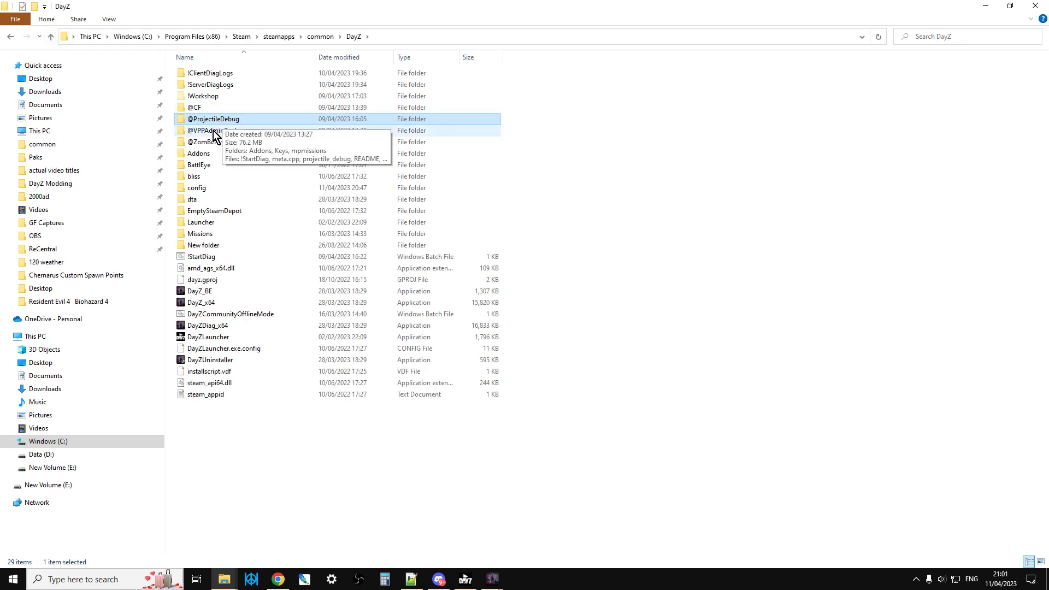
left_click(212, 135)
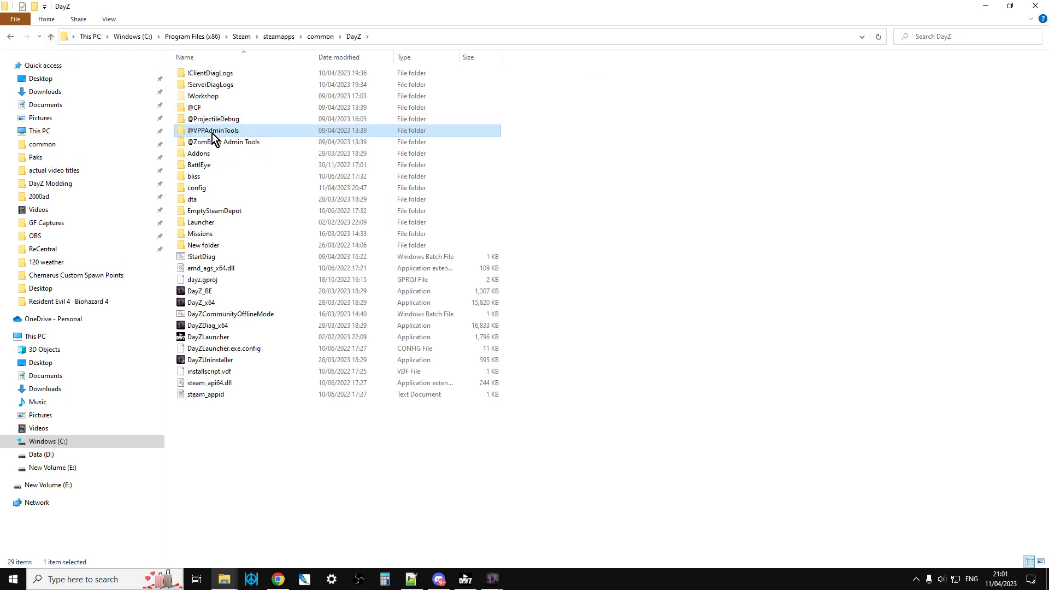
left_click(212, 133)
right_click(212, 133)
left_click(238, 168)
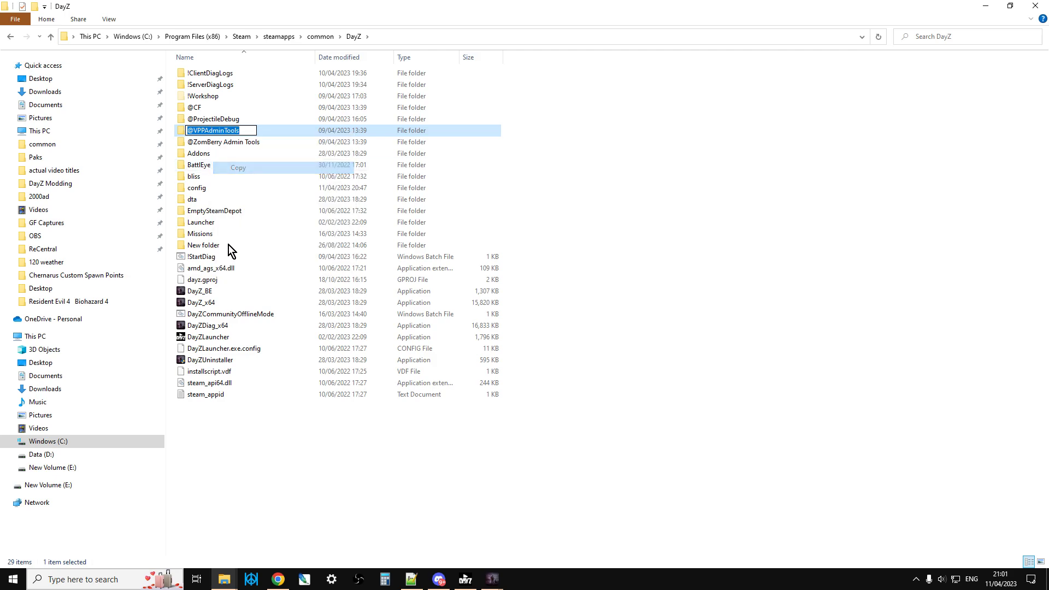
left_click(328, 389)
left_click(411, 579)
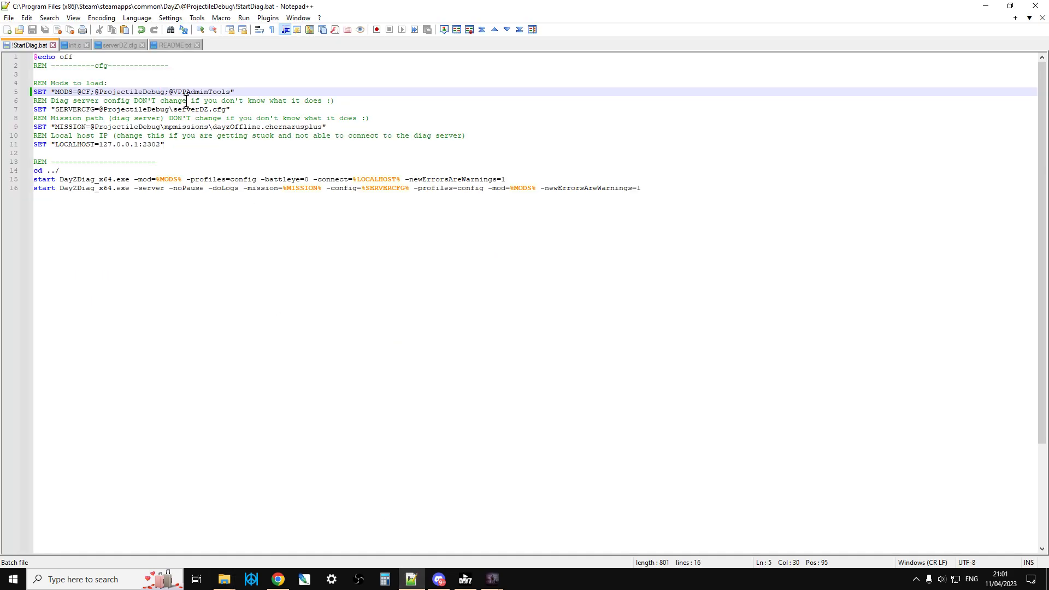
left_click(164, 91)
key("ctrl+shift+Right")
key("ctrl+shift+Right")
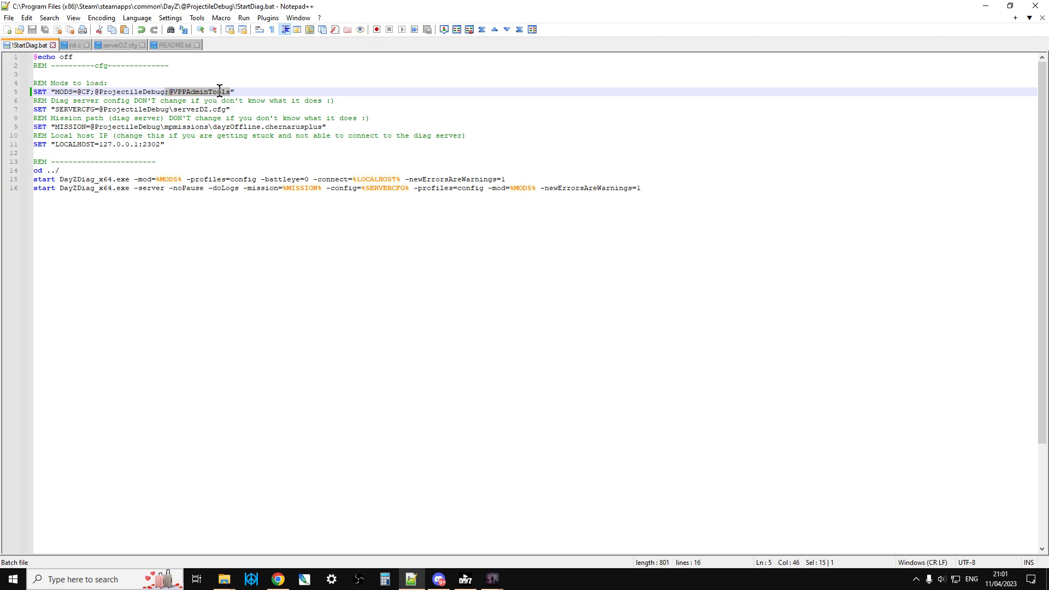
left_click(236, 91)
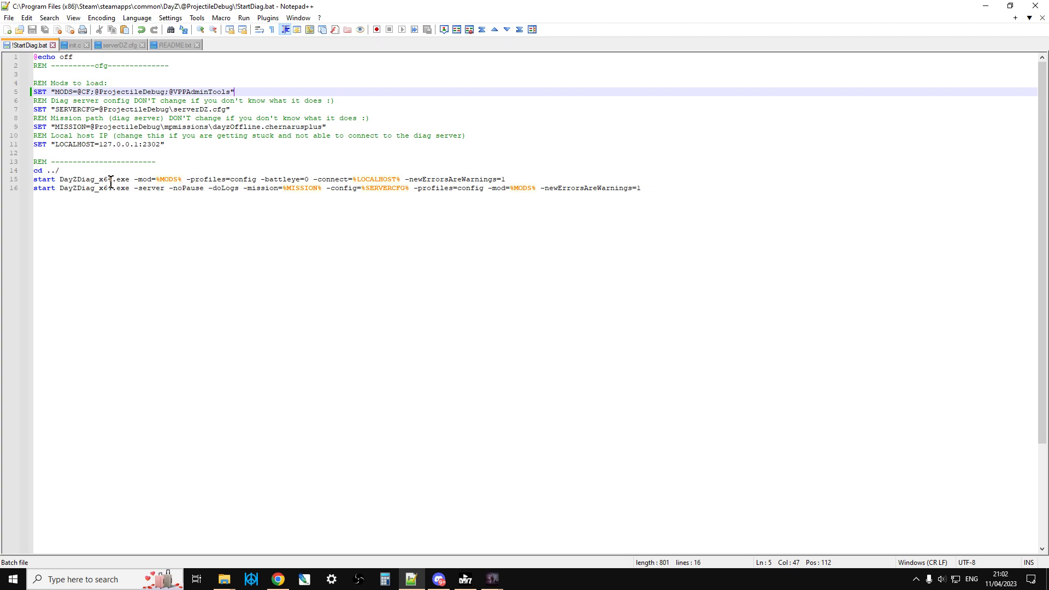
Step: Switch to the DayZ folder in File Explorer, go up to common, and open the config folder inside DayZServer
left_click(222, 580)
left_click(233, 538)
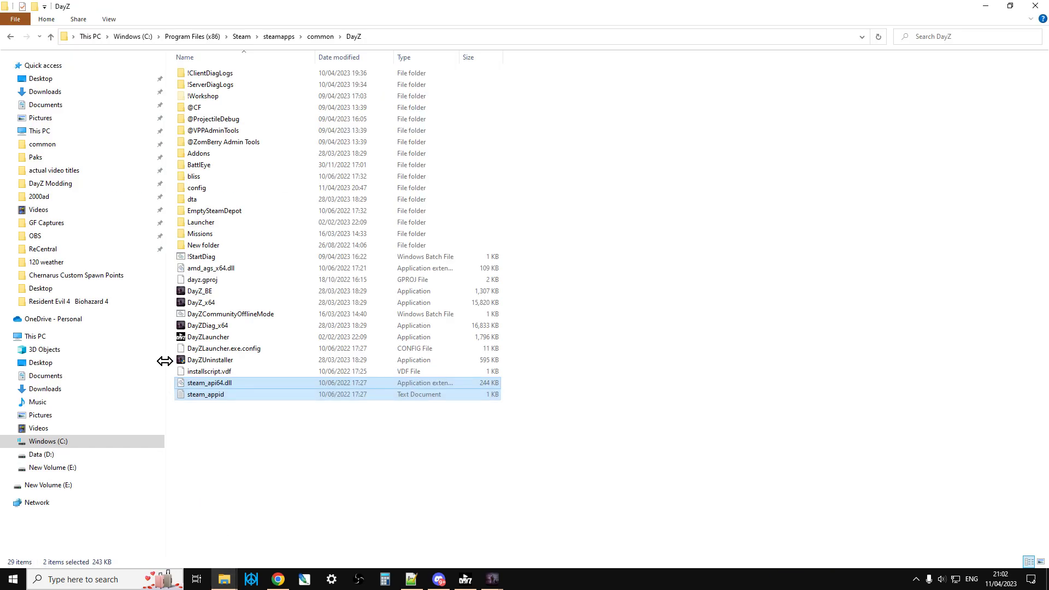
left_click(49, 41)
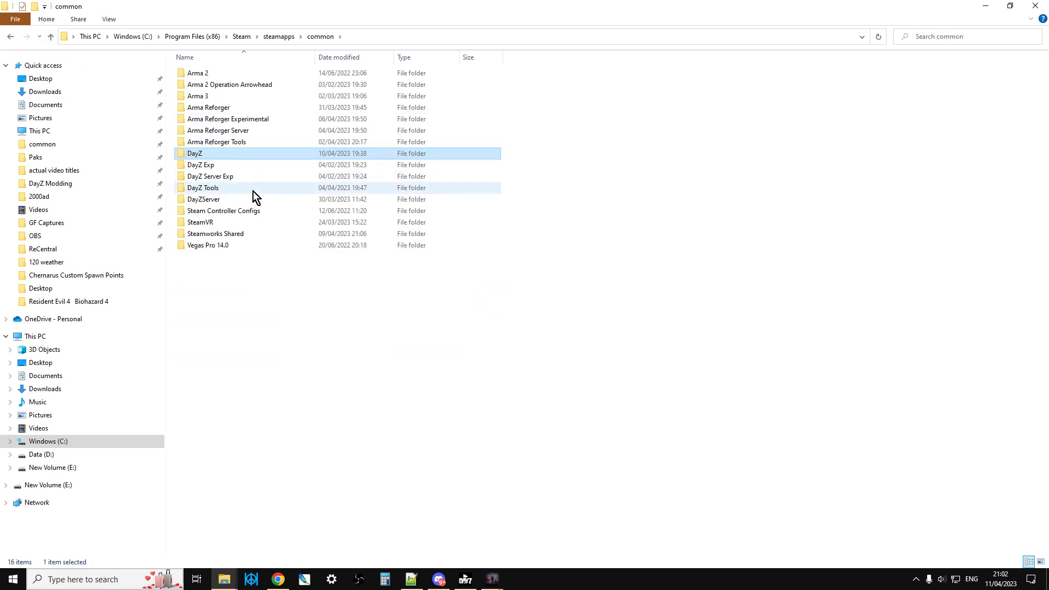
left_click(208, 200)
double_click(208, 199)
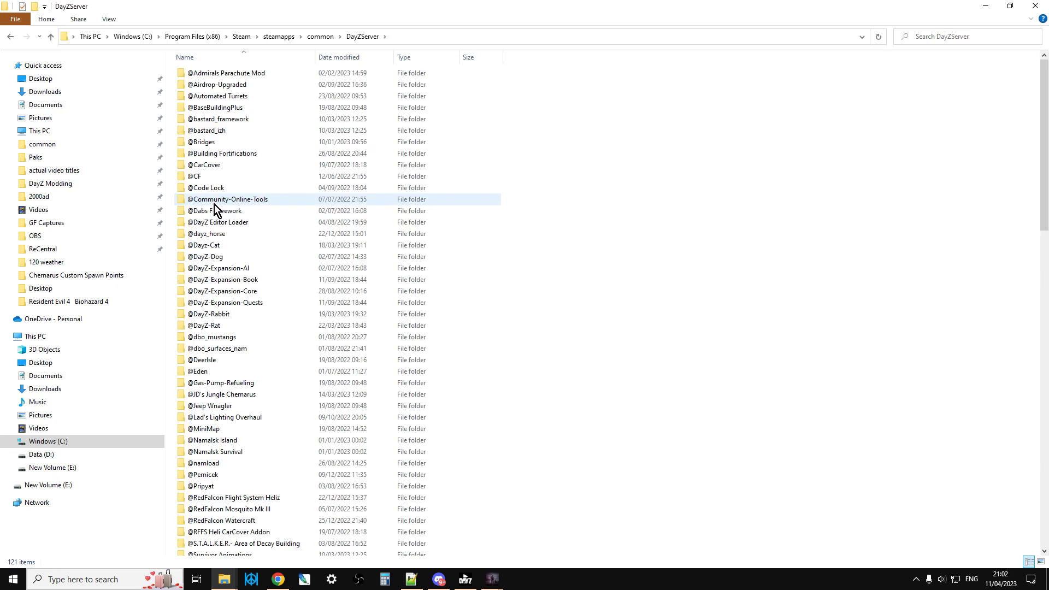
scroll(218, 265, "down", 3)
scroll(219, 265, "down", 5)
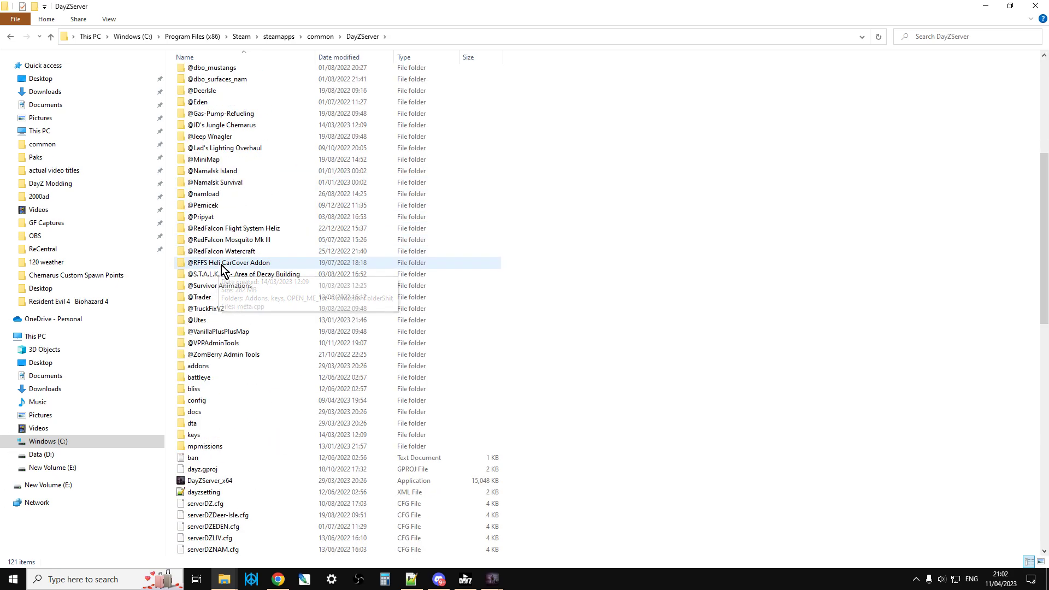
double_click(209, 402)
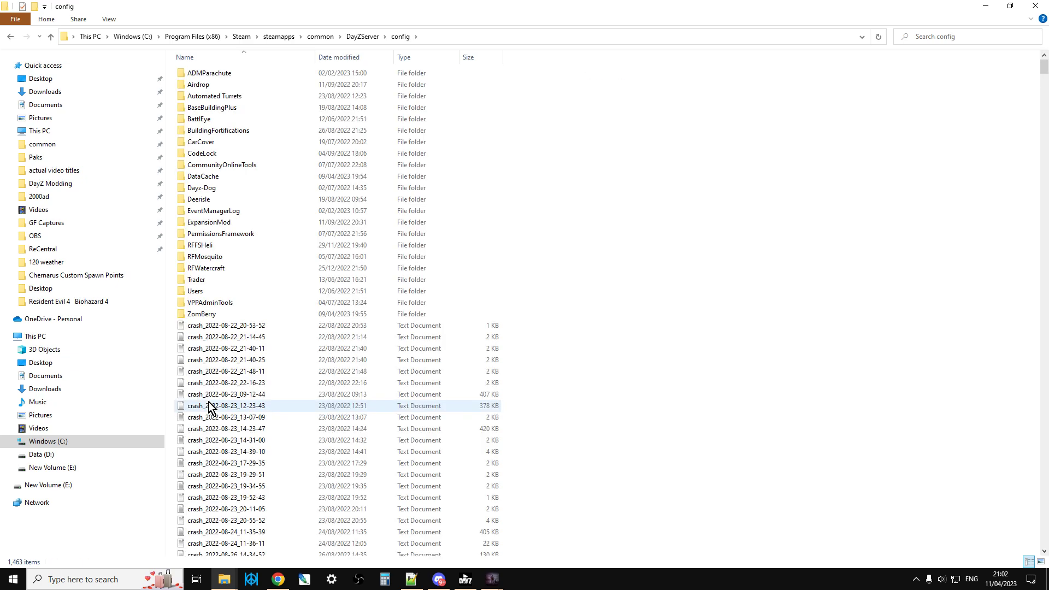
Step: View the Permissions folder inside the VPPAdminTools configuration, and return to the server's config folder
double_click(210, 303)
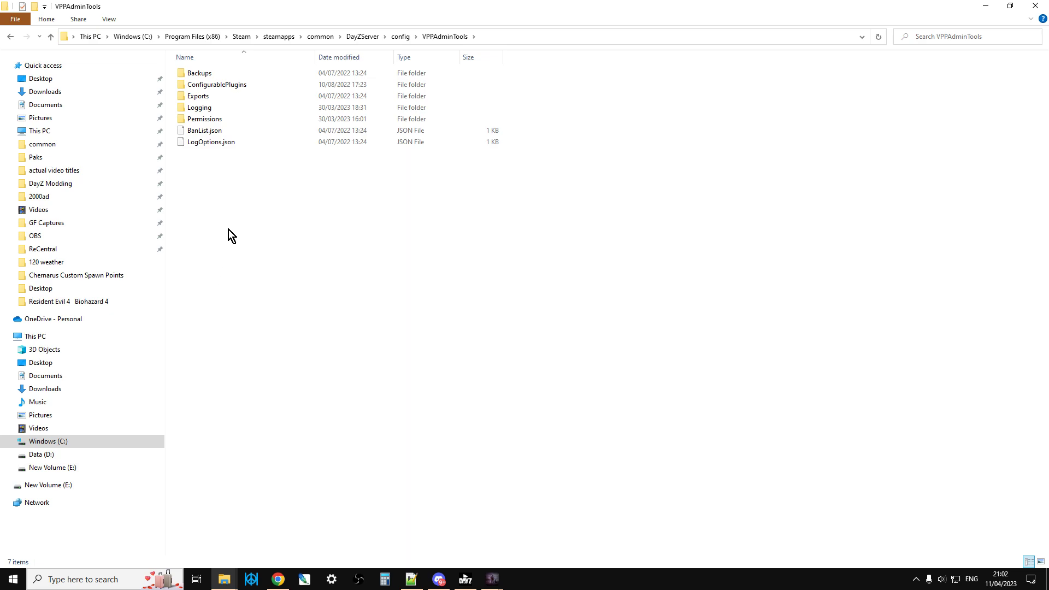
double_click(210, 121)
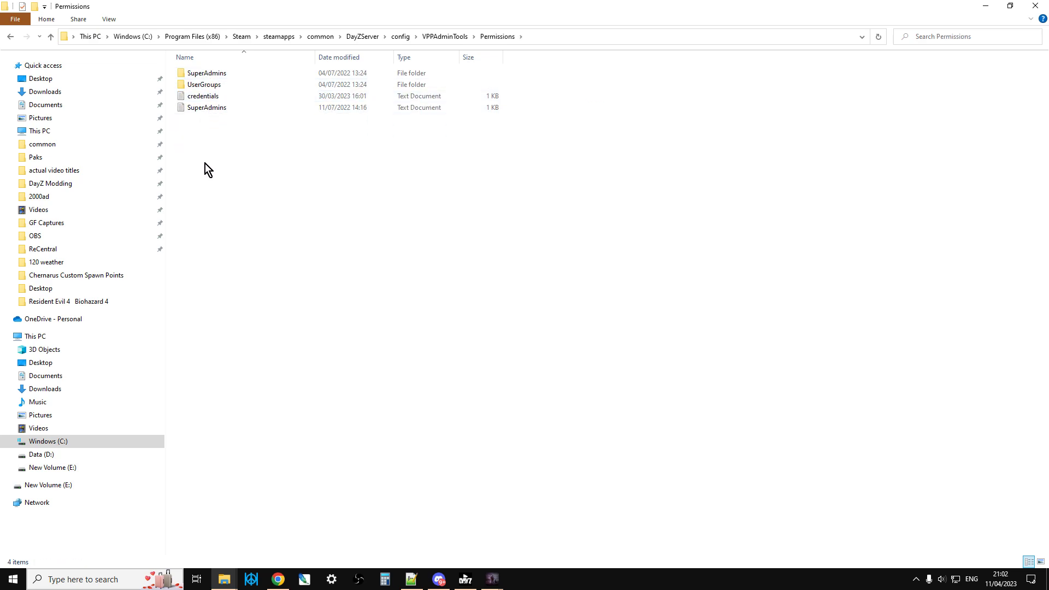
left_click(51, 37)
left_click(51, 37)
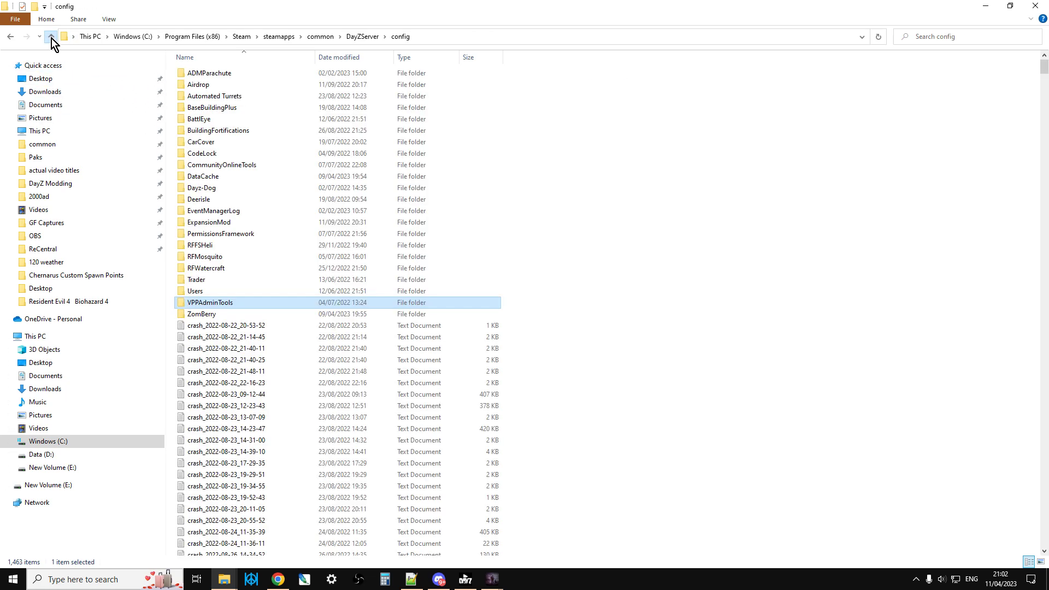
Step: Go up to the DayZServer folder and copy its config folder
left_click(50, 38)
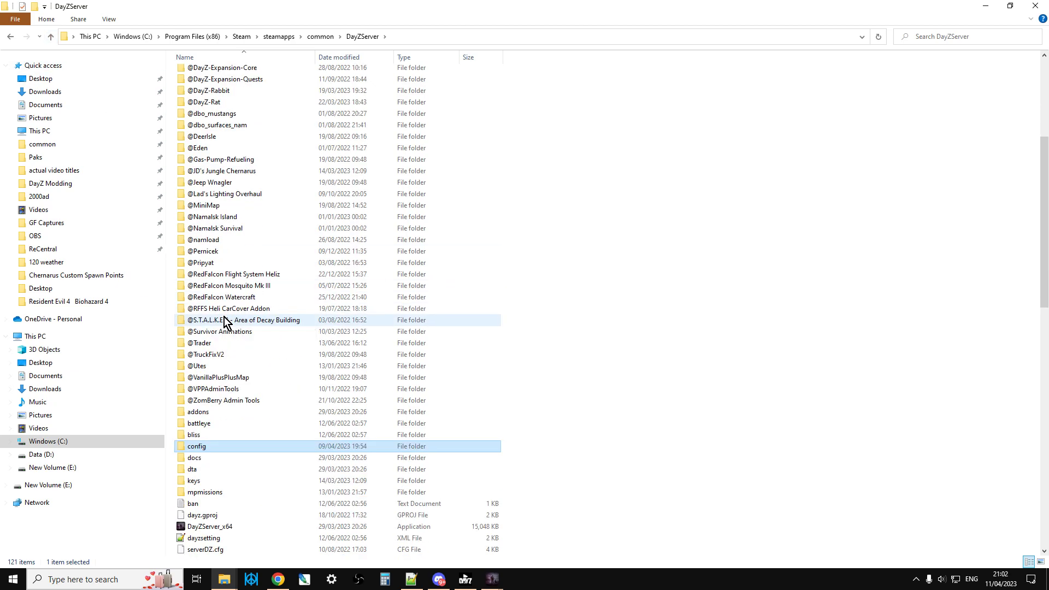
right_click(209, 446)
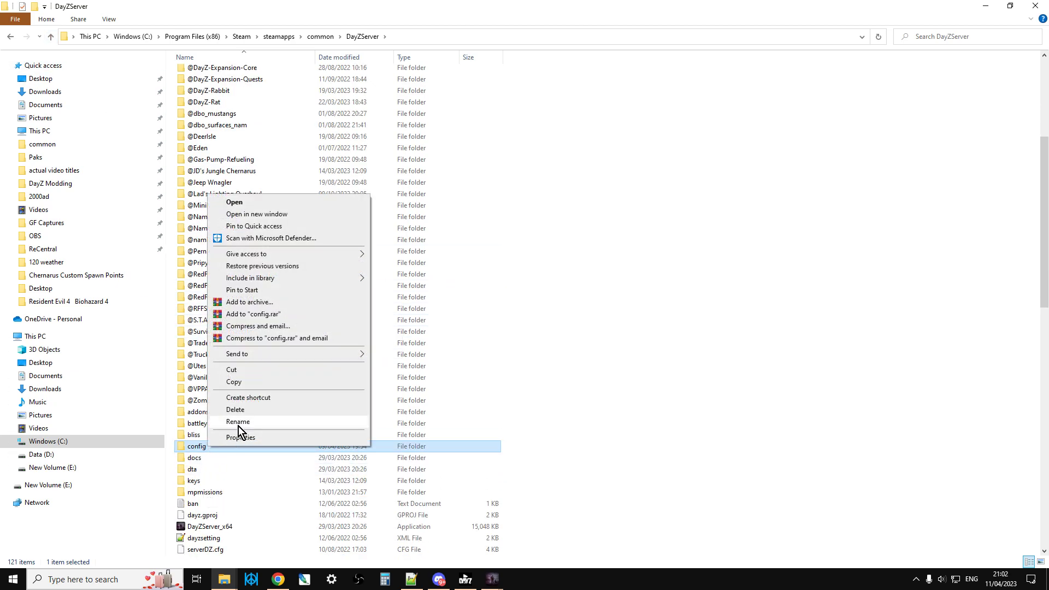
left_click(245, 382)
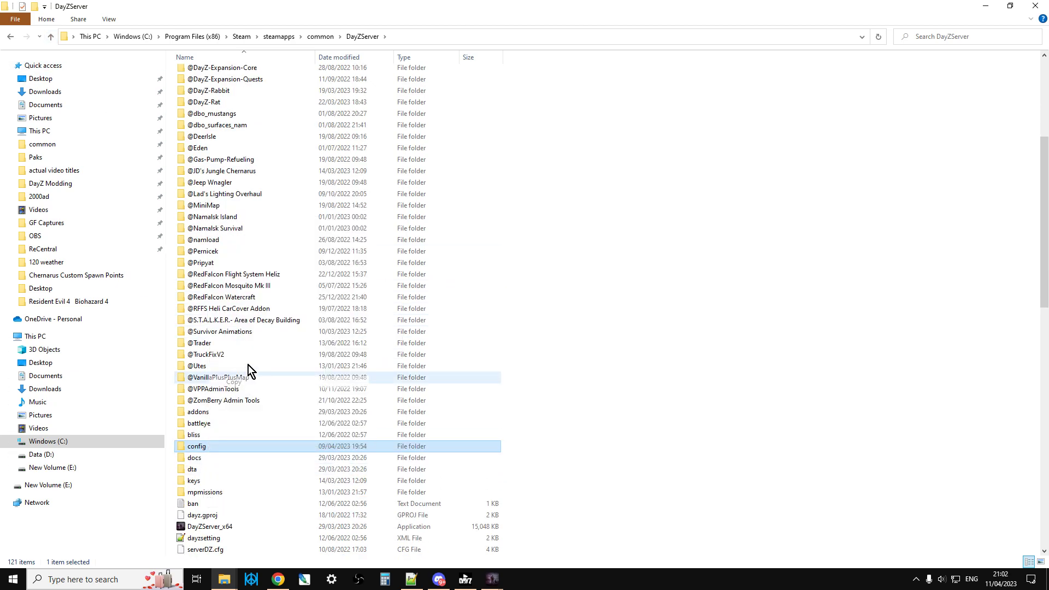
Step: Go to the DayZ folder inside common, view the contents of its config folder, and return to the DayZ folder
left_click(50, 37)
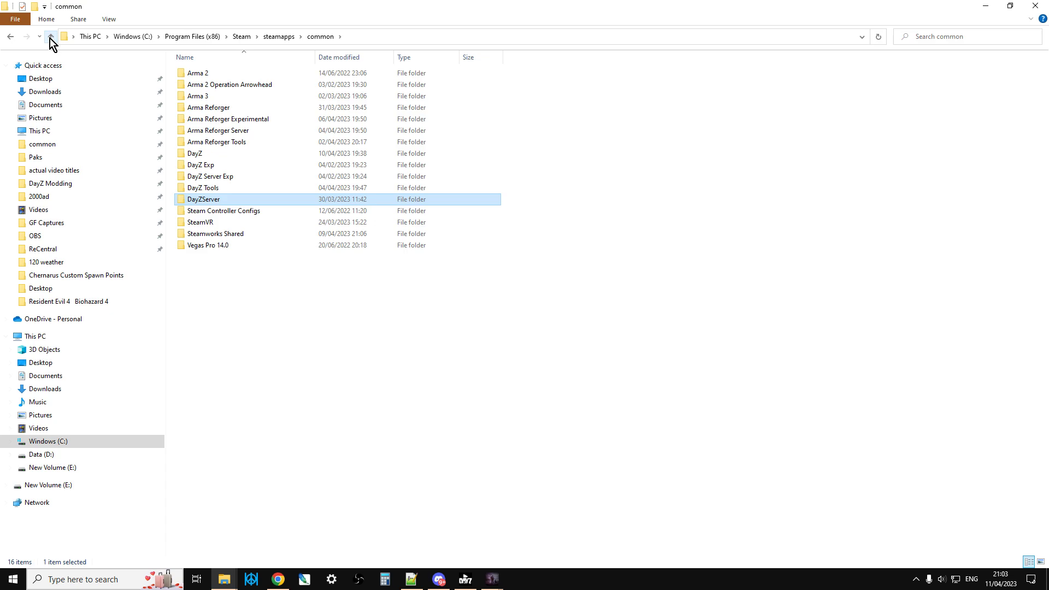
double_click(208, 157)
right_click(559, 217)
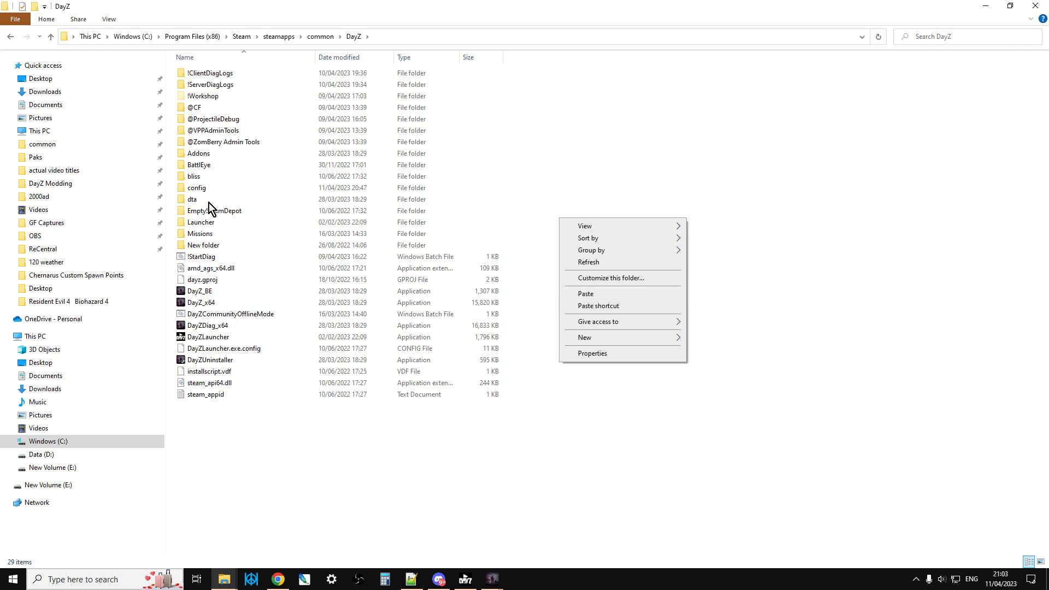
left_click(205, 189)
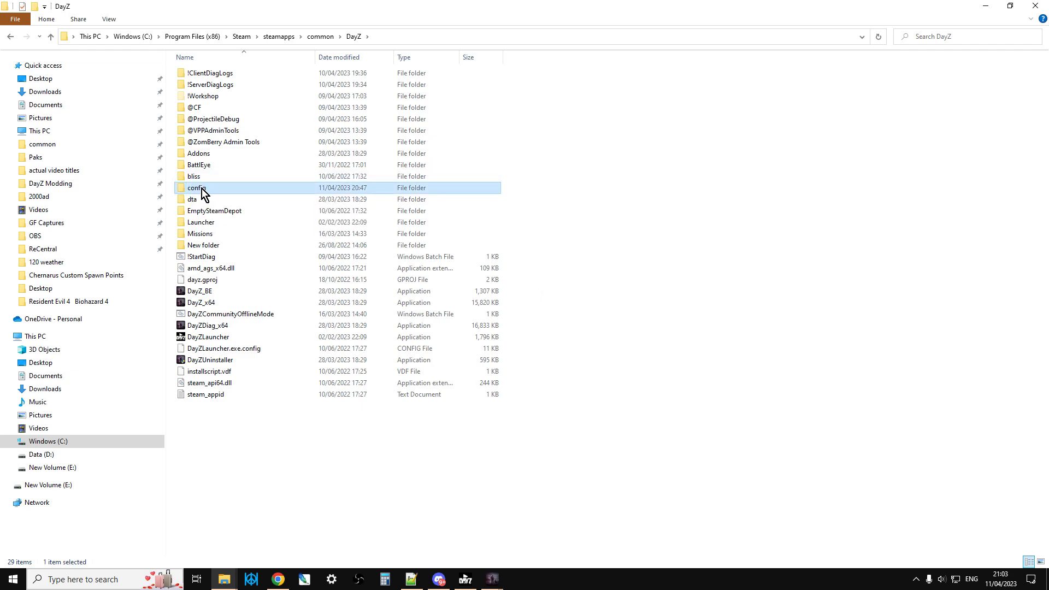
double_click(201, 187)
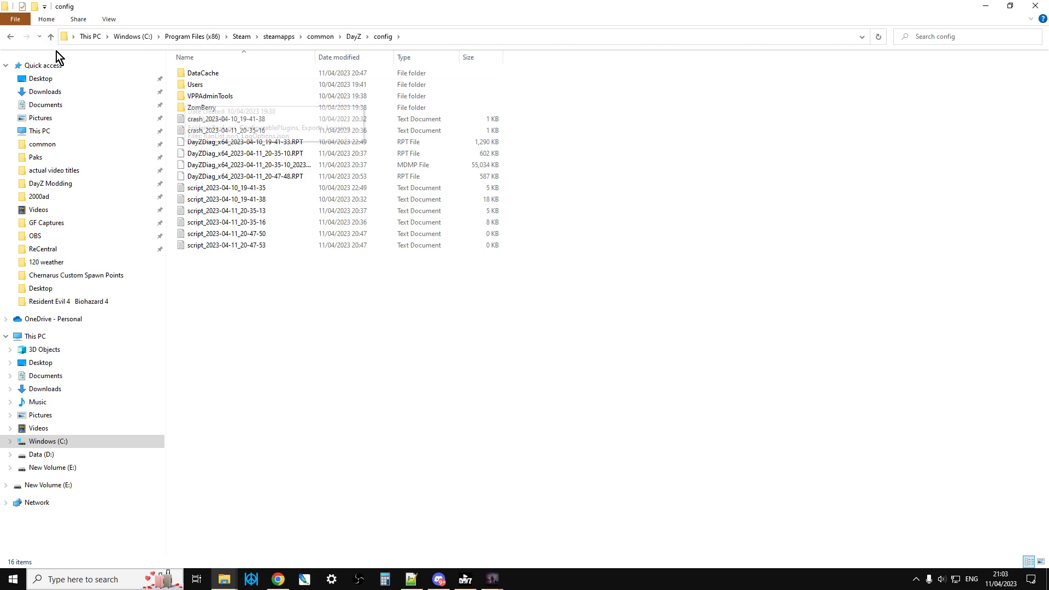
left_click(51, 37)
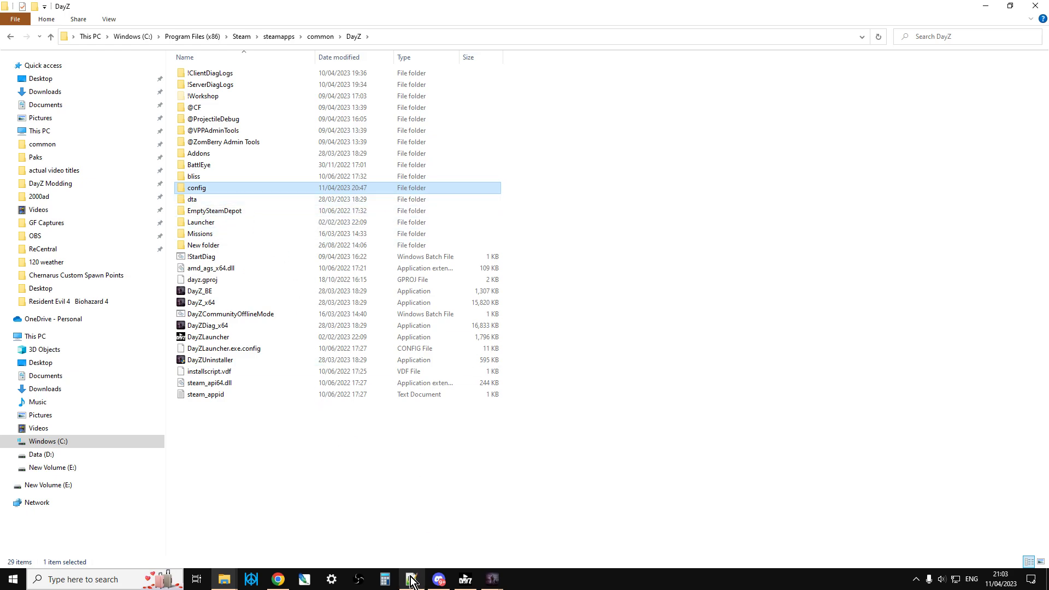
Step: Switch to !StartDiag.bat in Notepad++ and highlight the -profiles=config parameter in the client and server start lines
mouse_move(411, 581)
left_click(363, 526)
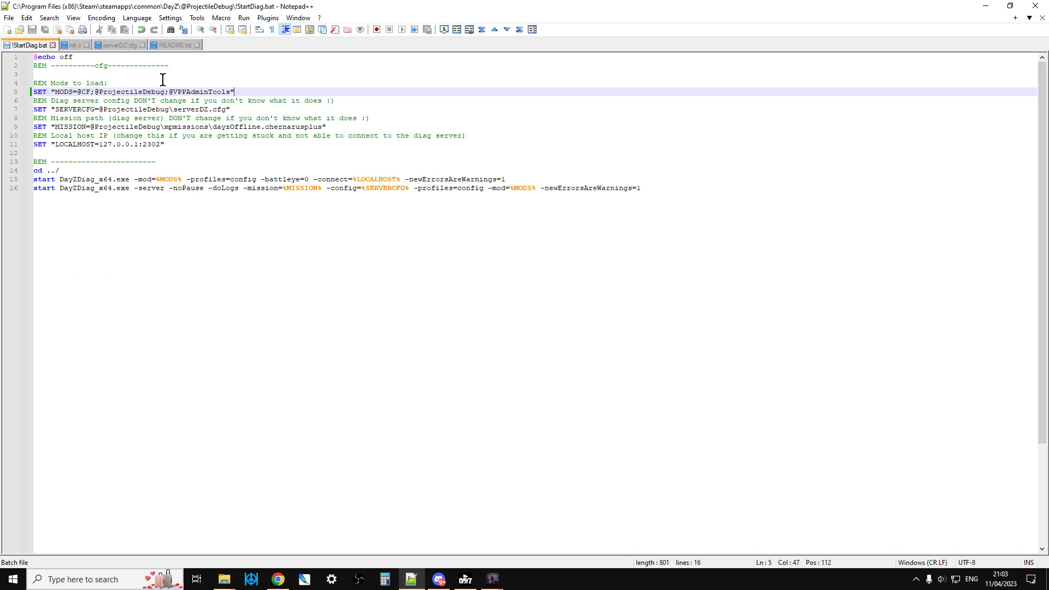
left_click(205, 148)
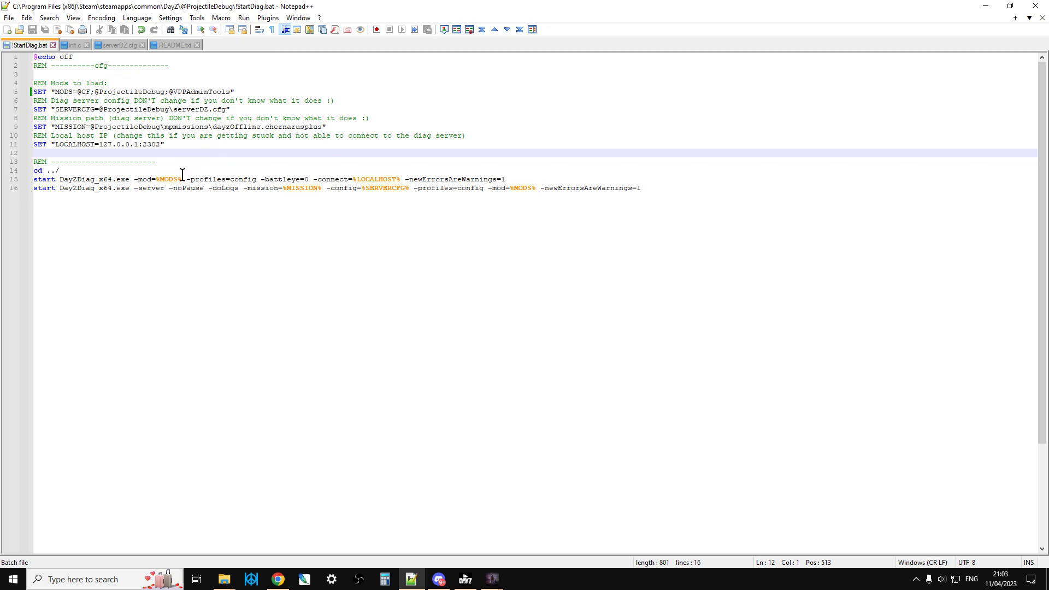
left_click_drag(187, 176, 256, 176)
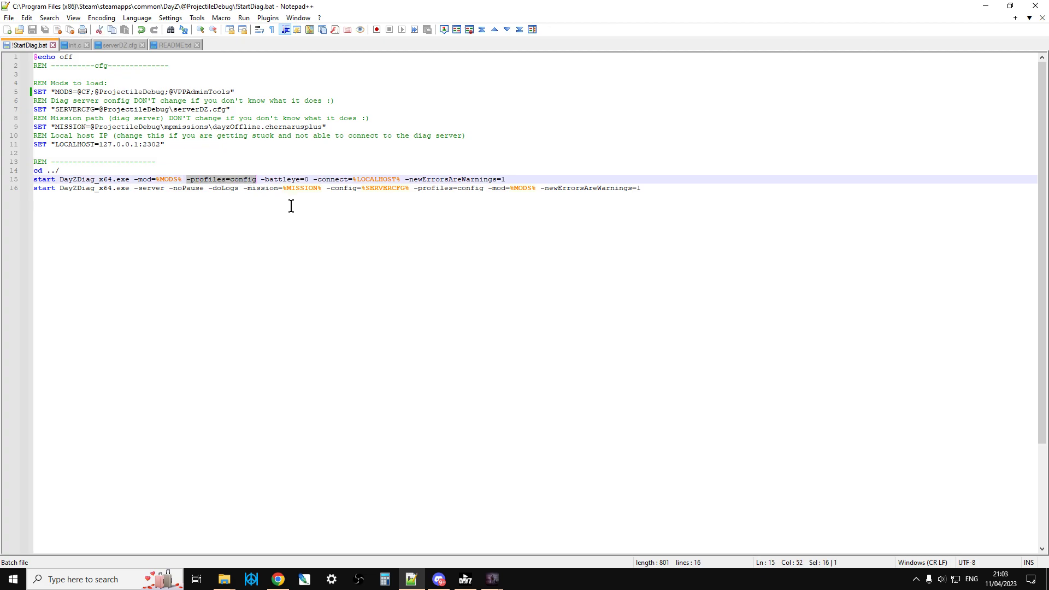
left_click(414, 188)
left_click_drag(414, 188, 483, 189)
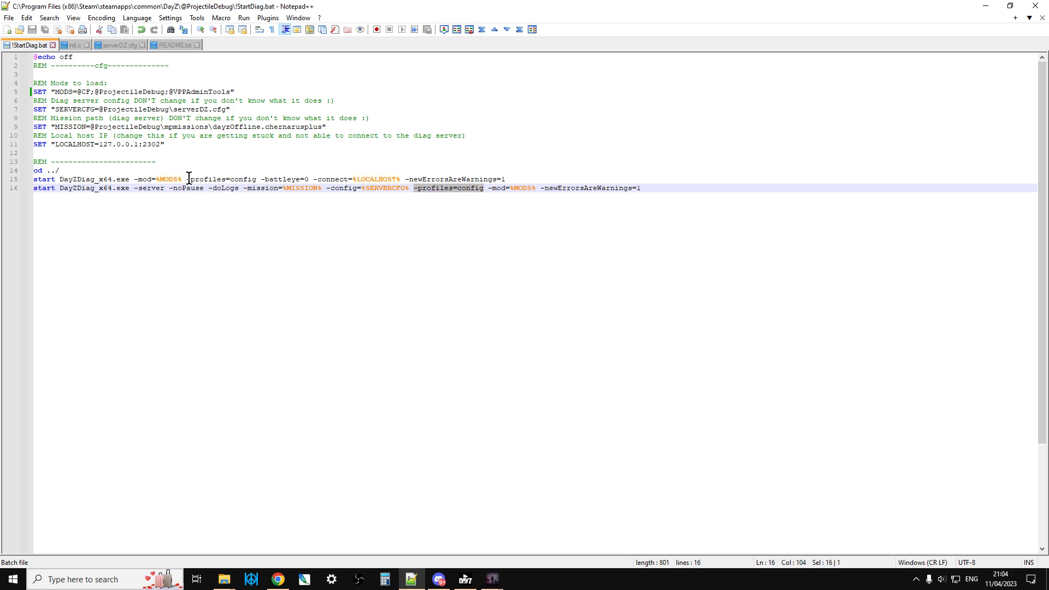
left_click_drag(187, 179, 258, 179)
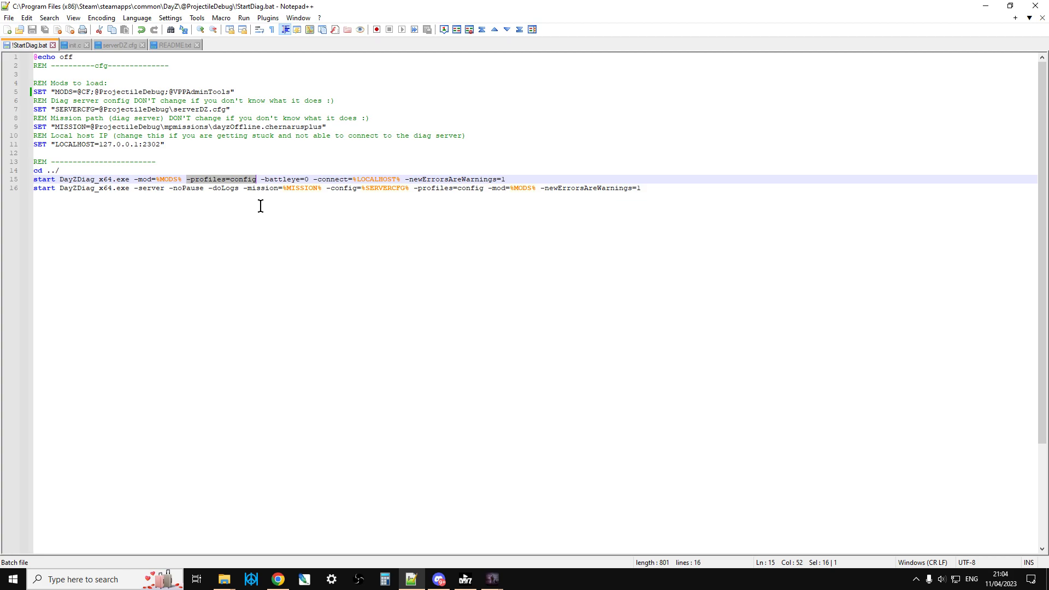
key("ctrl+End")
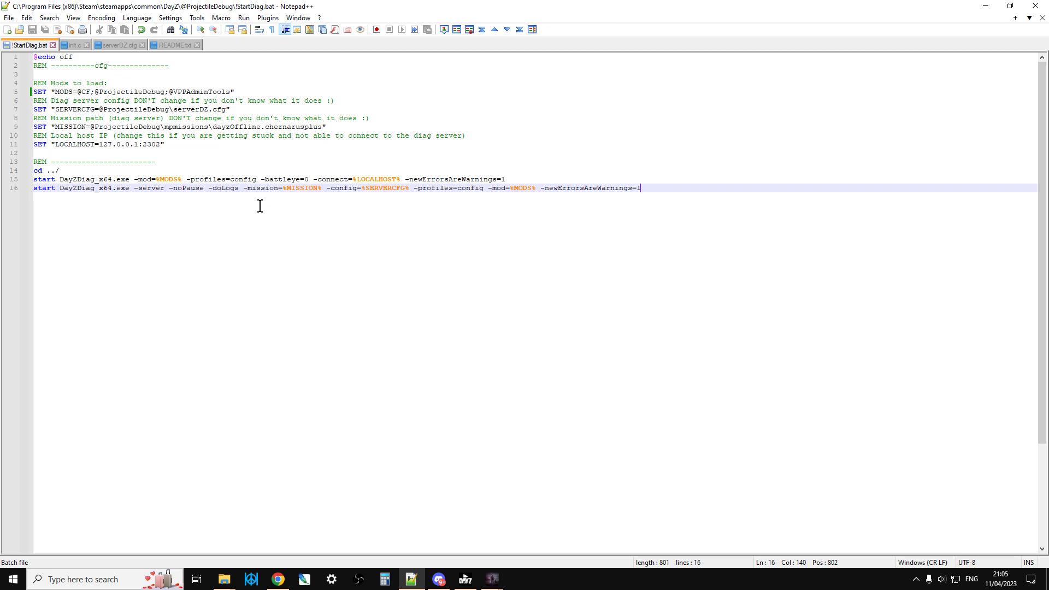
Step: Switch to the DayZ game window and fire test shots with the LAR around the nearby wooden houses
left_click(491, 576)
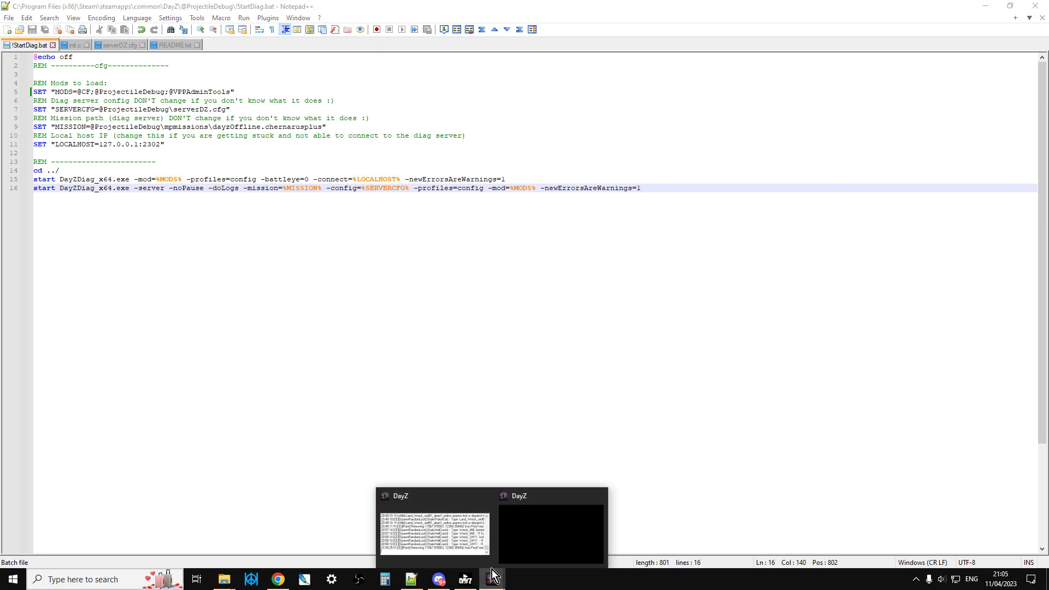
left_click(549, 529)
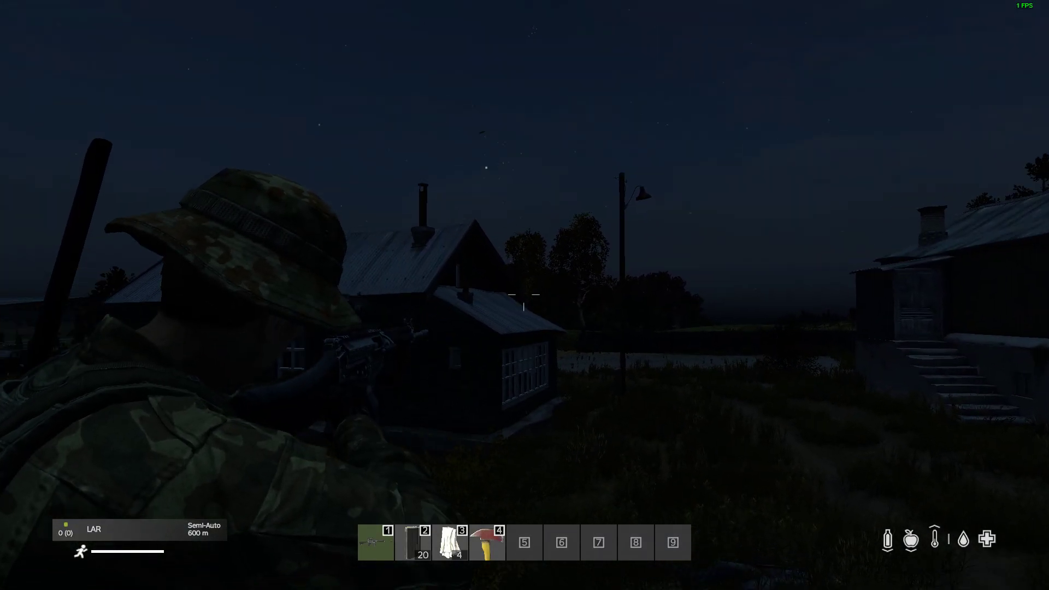
key("space")
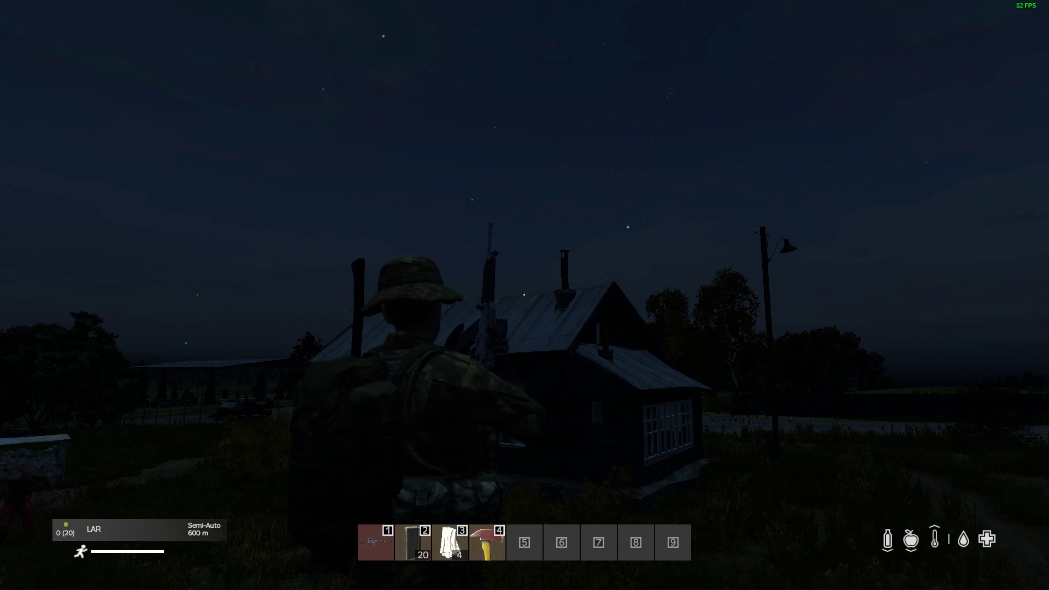
key("space")
left_click(523, 306)
left_click(524, 306)
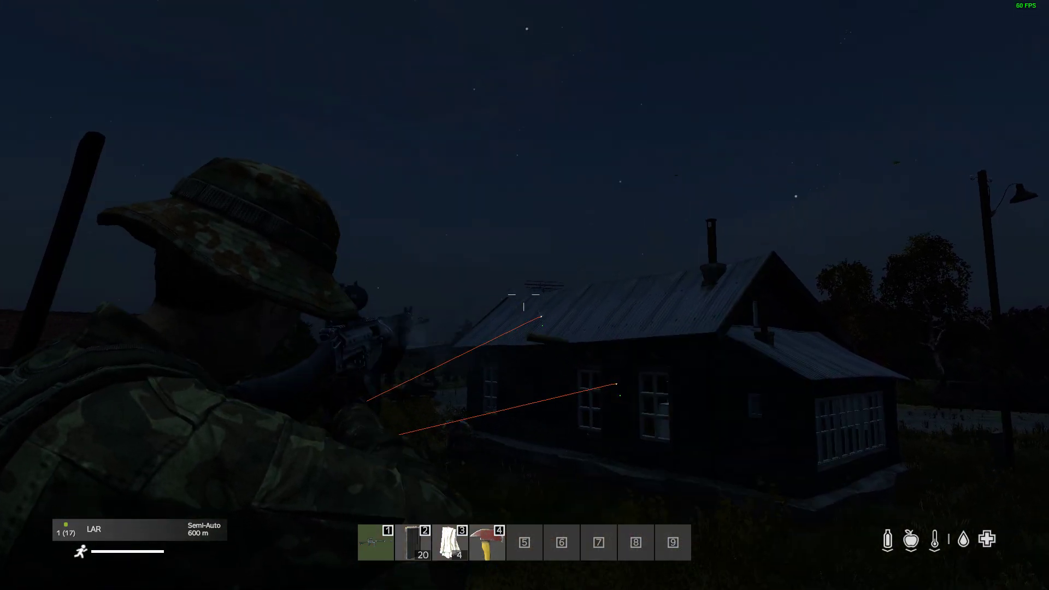
left_click(523, 305)
left_click(523, 306)
left_click(523, 306)
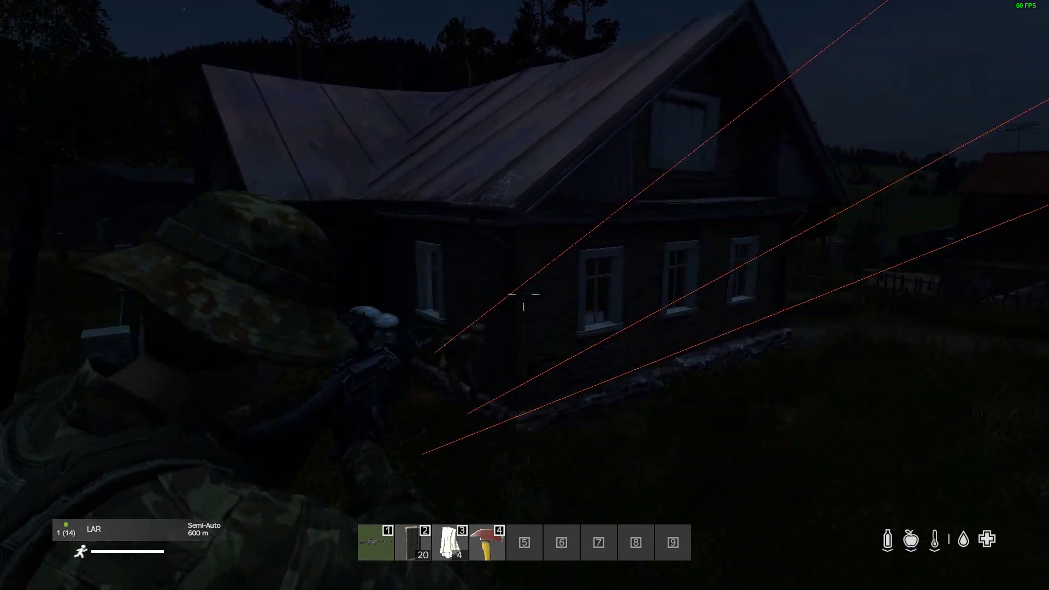
left_click(524, 306)
left_click(523, 306)
left_click(523, 306)
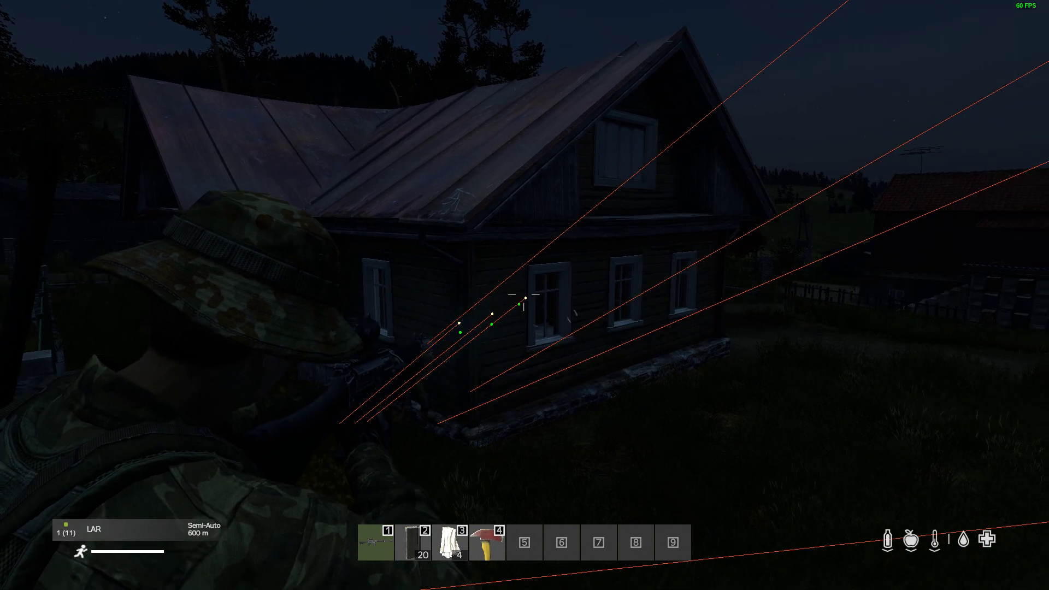
right_click(523, 306)
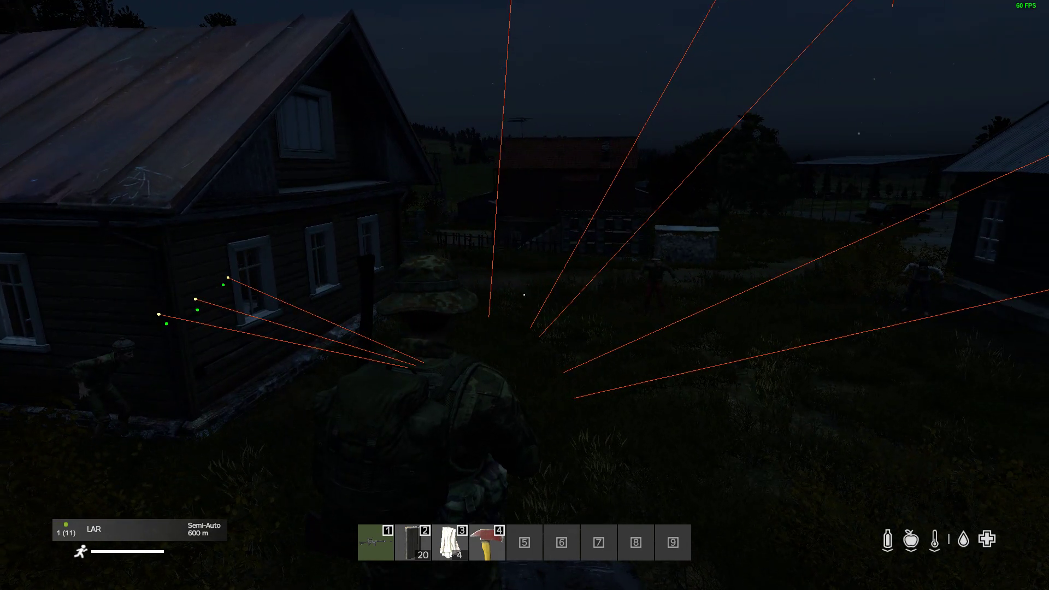
Step: Aim the LAR at the infected standing between the houses, fire two shots, and lower the weapon
right_click(524, 295)
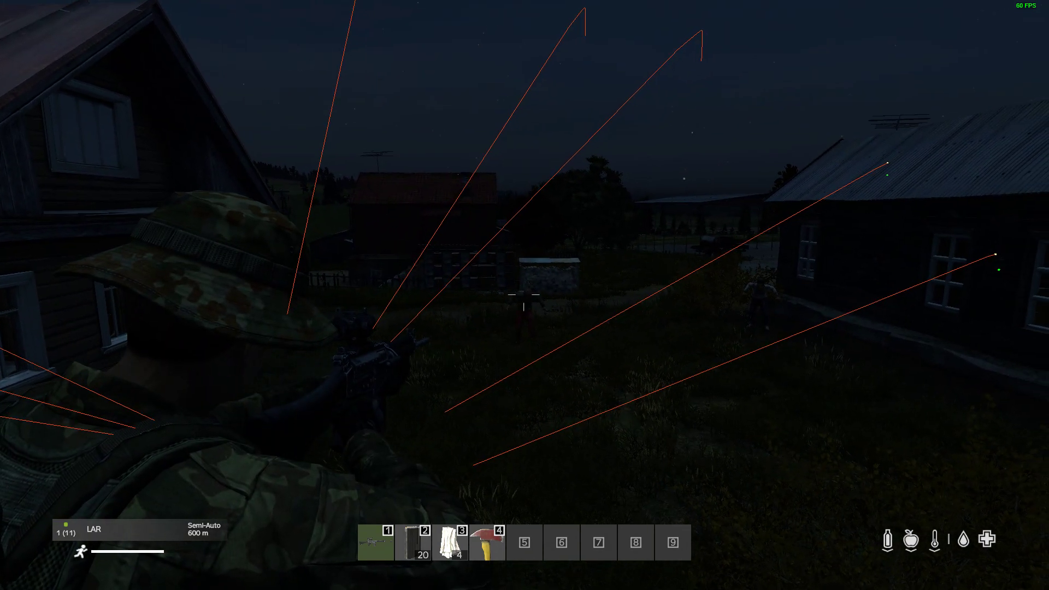
left_click(524, 295)
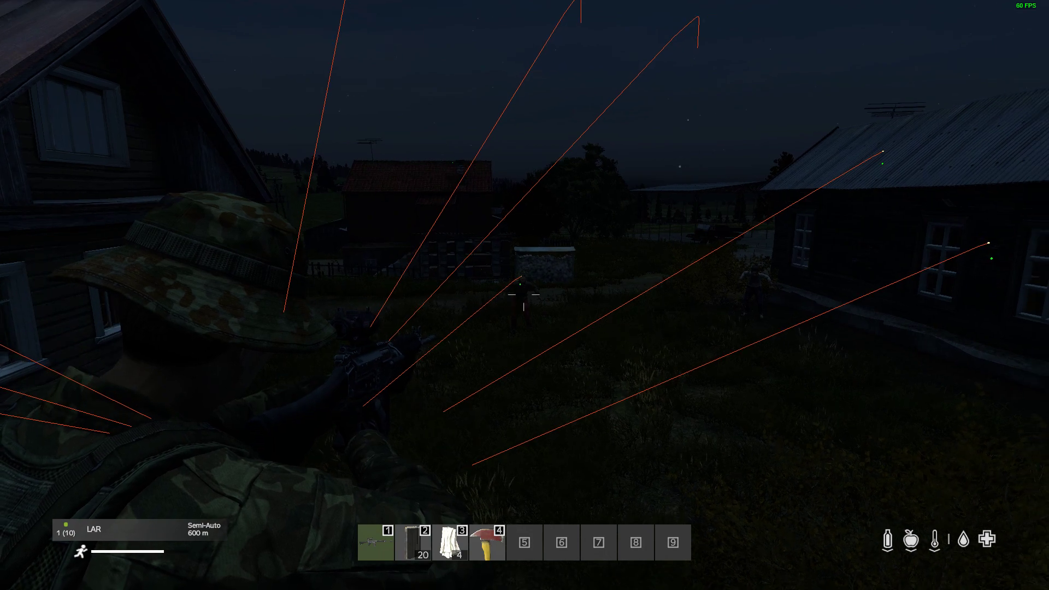
left_click(523, 294)
right_click(524, 295)
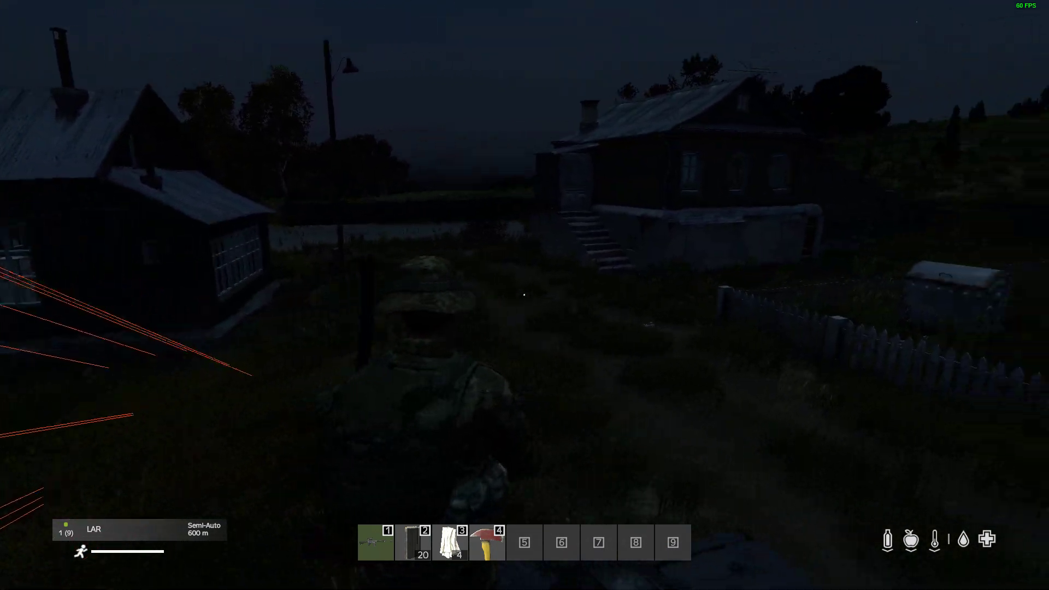
Step: Fire six LAR shots into the sky above the fenced yard and lower the weapon
right_click(524, 295)
left_click(524, 295)
left_click(523, 295)
left_click(524, 295)
left_click(524, 295)
left_click(524, 295)
left_click(523, 295)
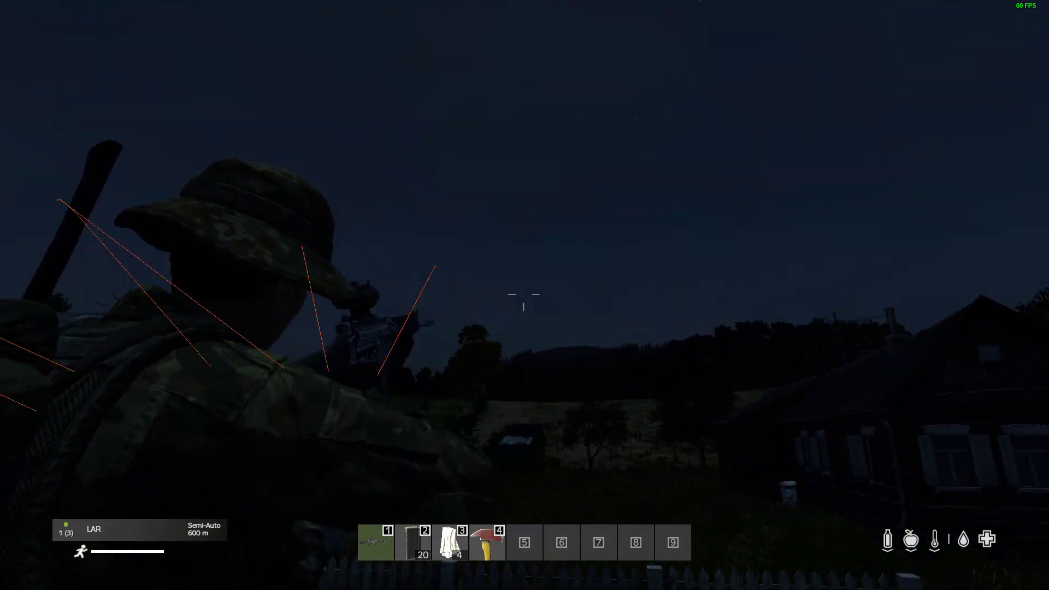
right_click(524, 295)
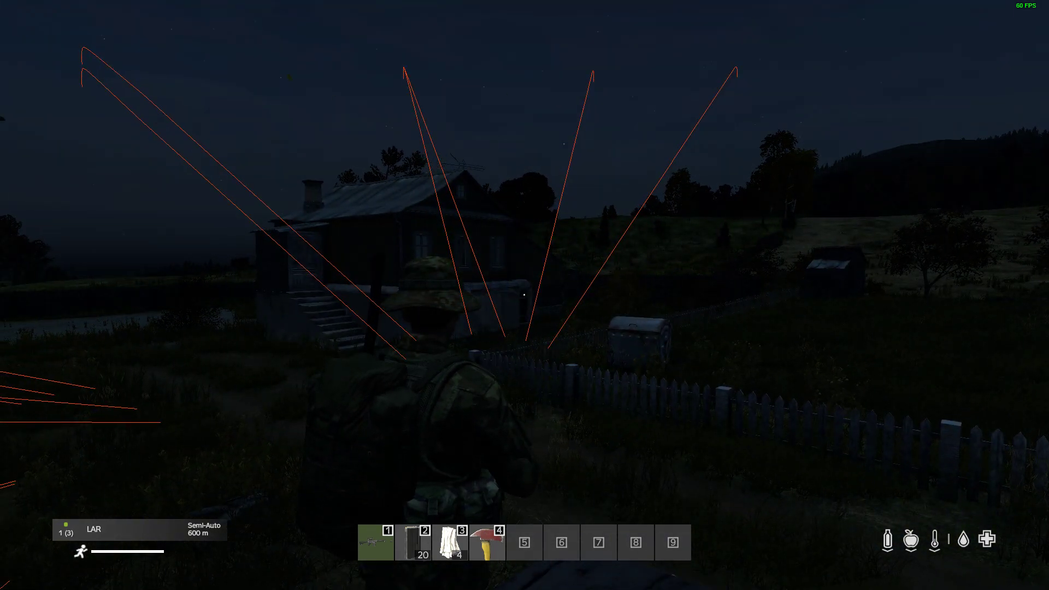
Step: Return to the DayZ game window and adjust the debug shape lifetime down and up, ending at 65 seconds
key("alt+Tab")
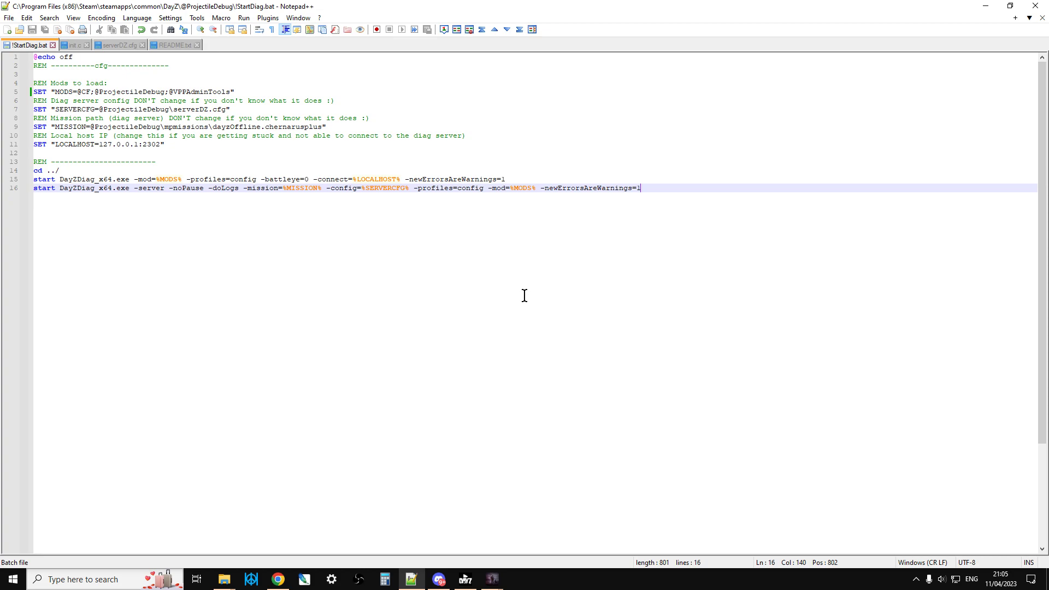
mouse_move(495, 580)
left_click(550, 525)
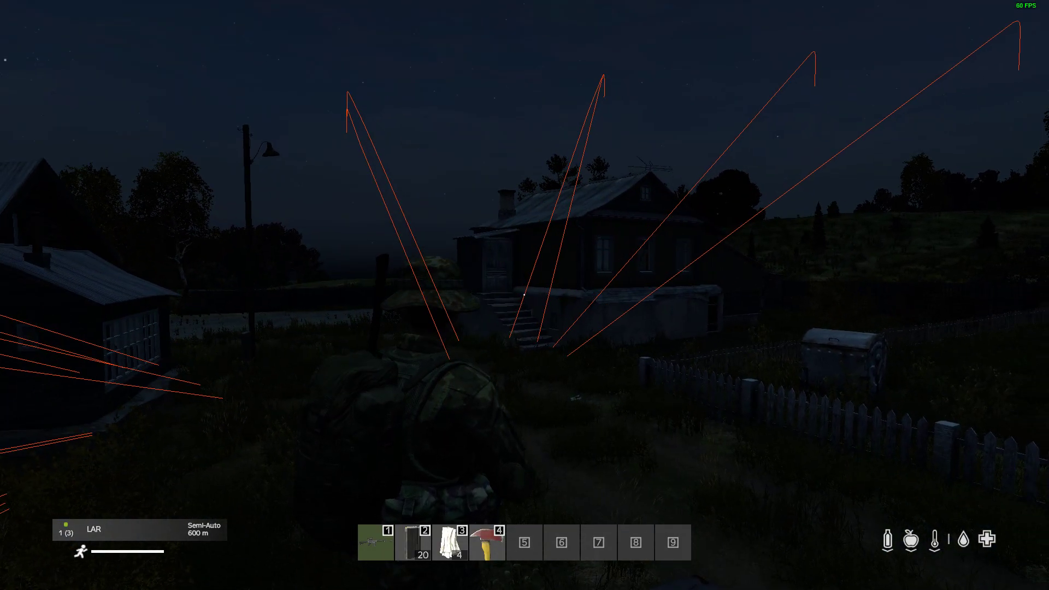
key("Page_Down")
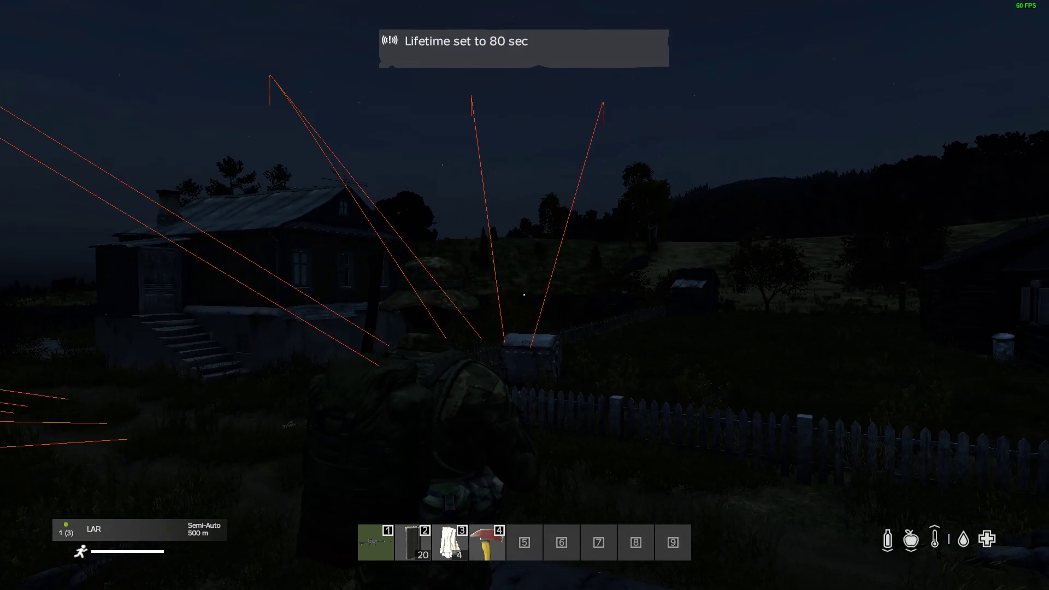
key("Page_Up")
key("Page_Down")
key("Page_Down")
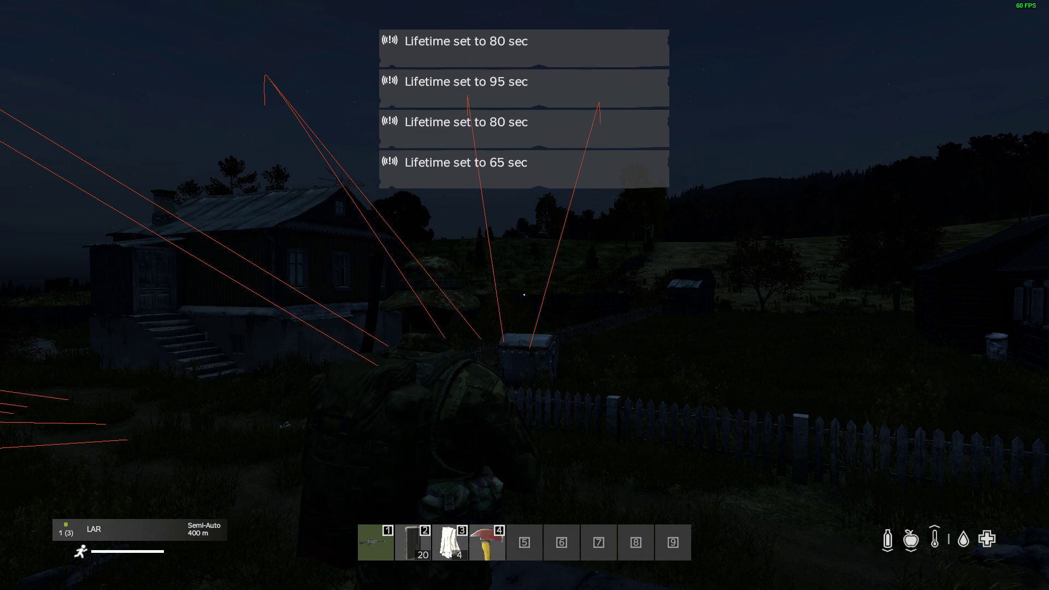
Step: Open the game's keybindings, discarding unsaved option changes, examine the Unsorted debug shape bindings, and return to the control options
key("Escape")
left_click(884, 455)
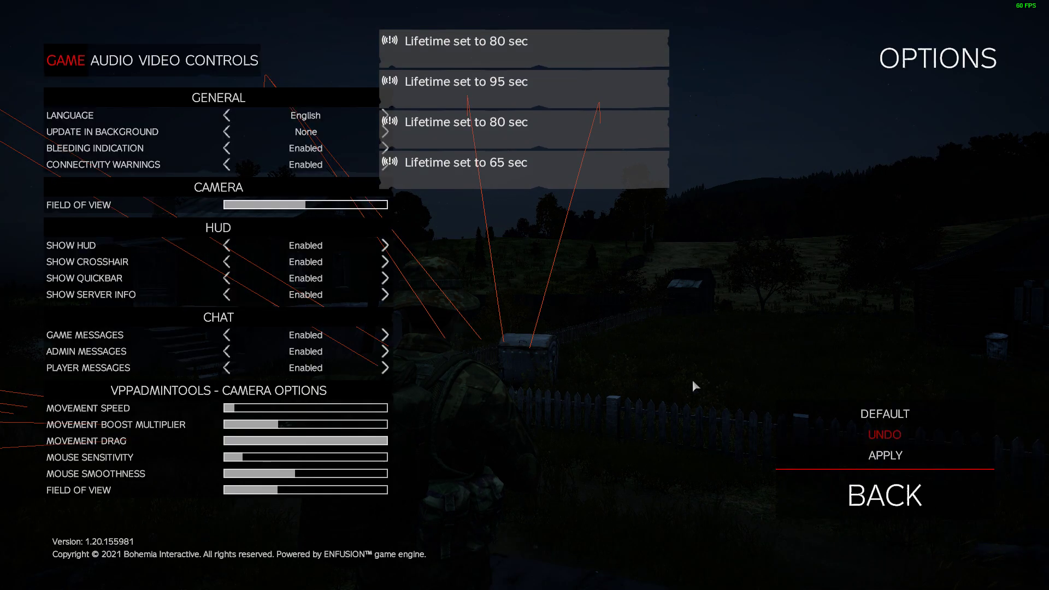
left_click(239, 64)
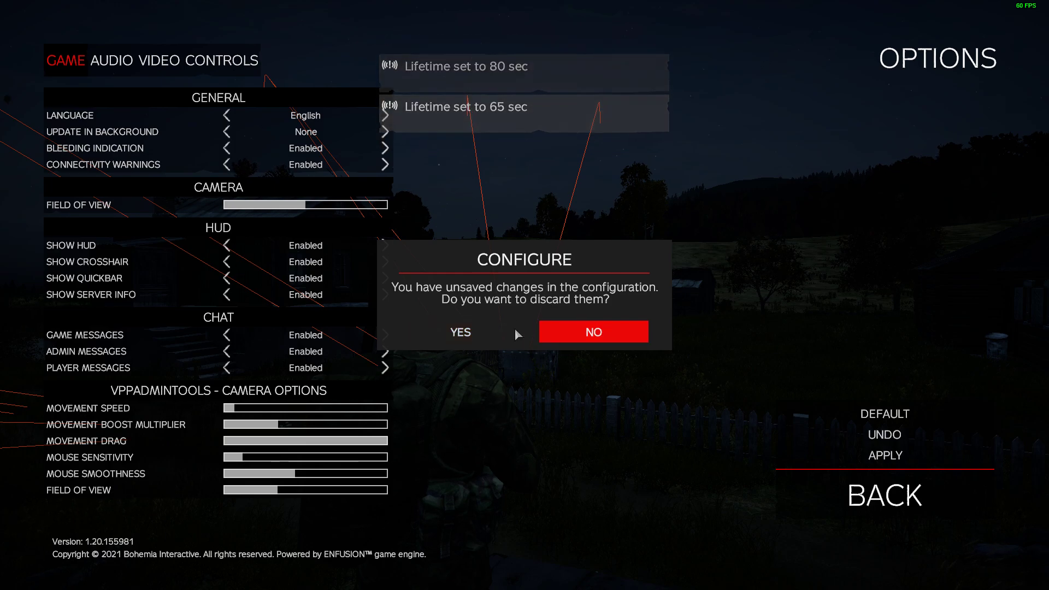
left_click(461, 331)
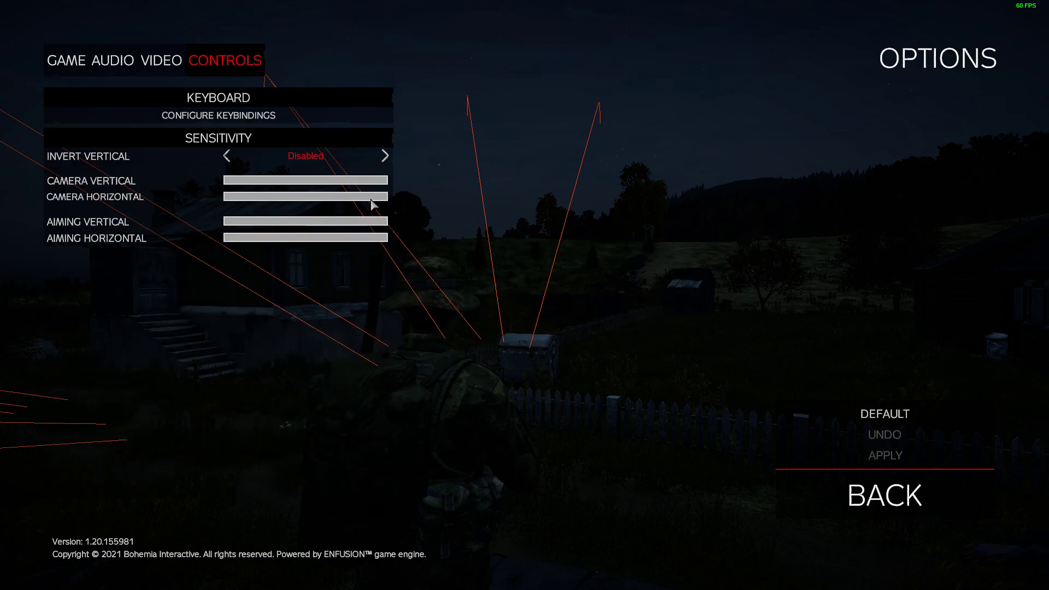
left_click(224, 115)
left_click(432, 59)
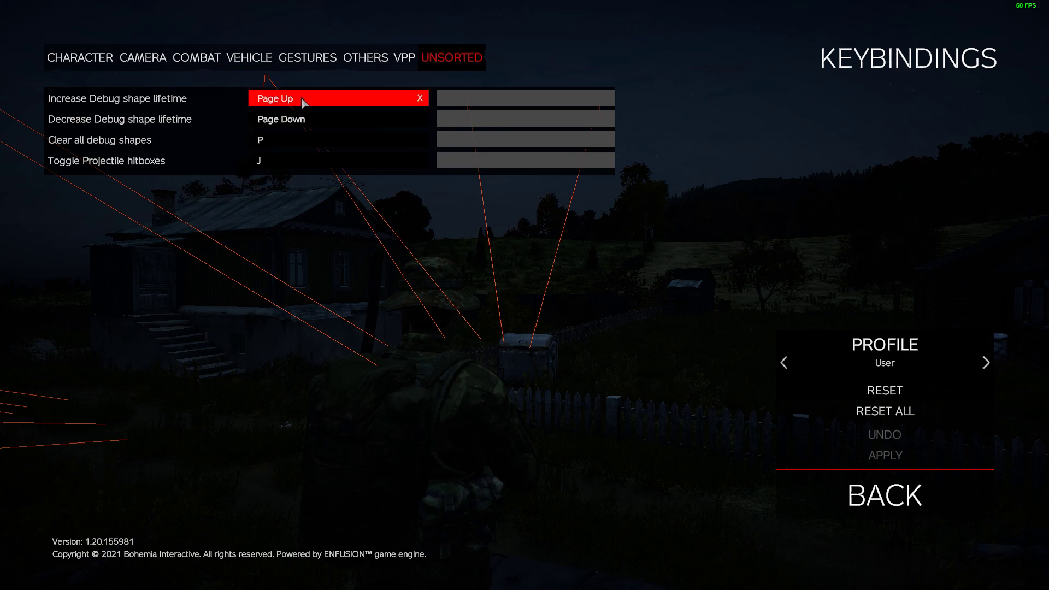
left_click(872, 491)
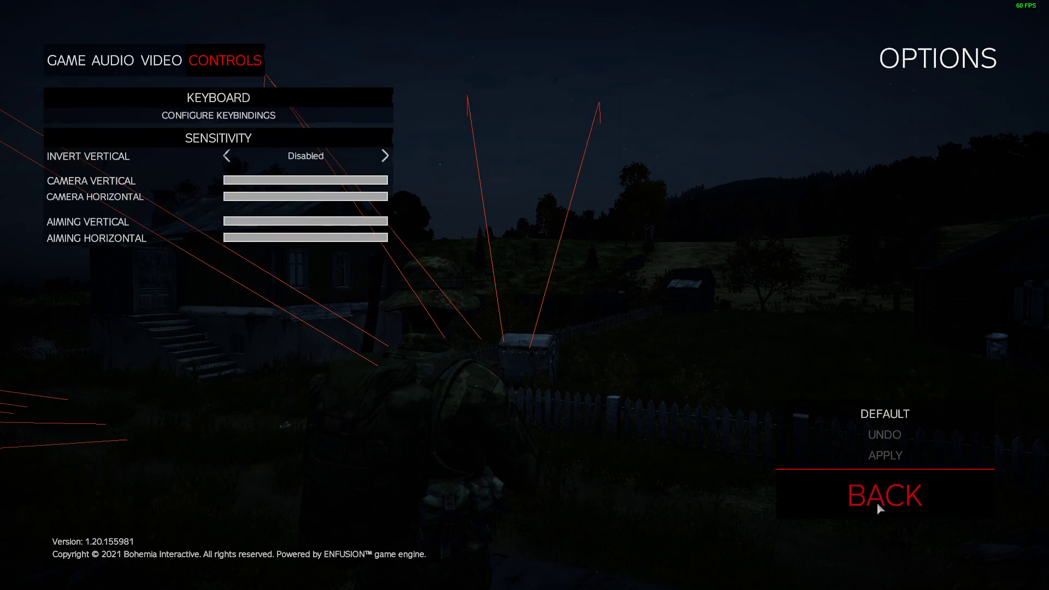
Step: Leave the control options, discarding the unsaved configuration changes, and resume the game
left_click(877, 503)
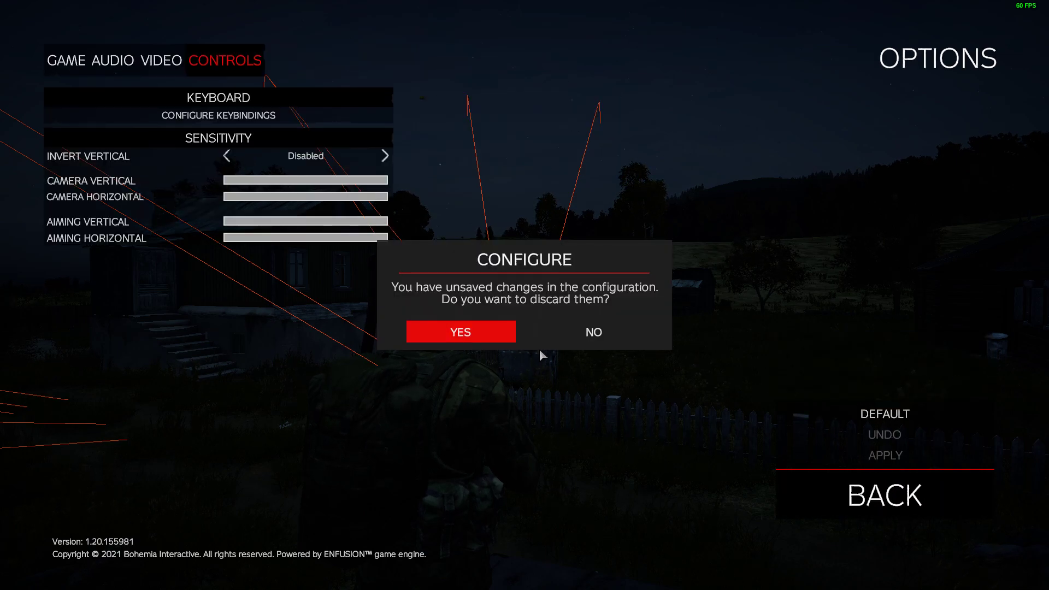
left_click(494, 328)
key("Escape")
key("Escape")
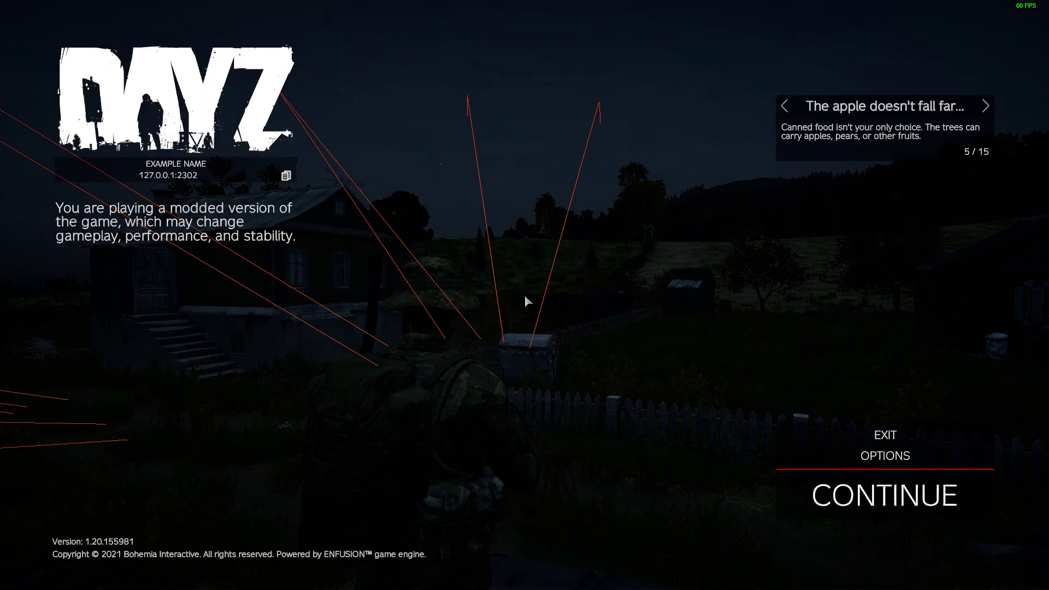
key("Escape")
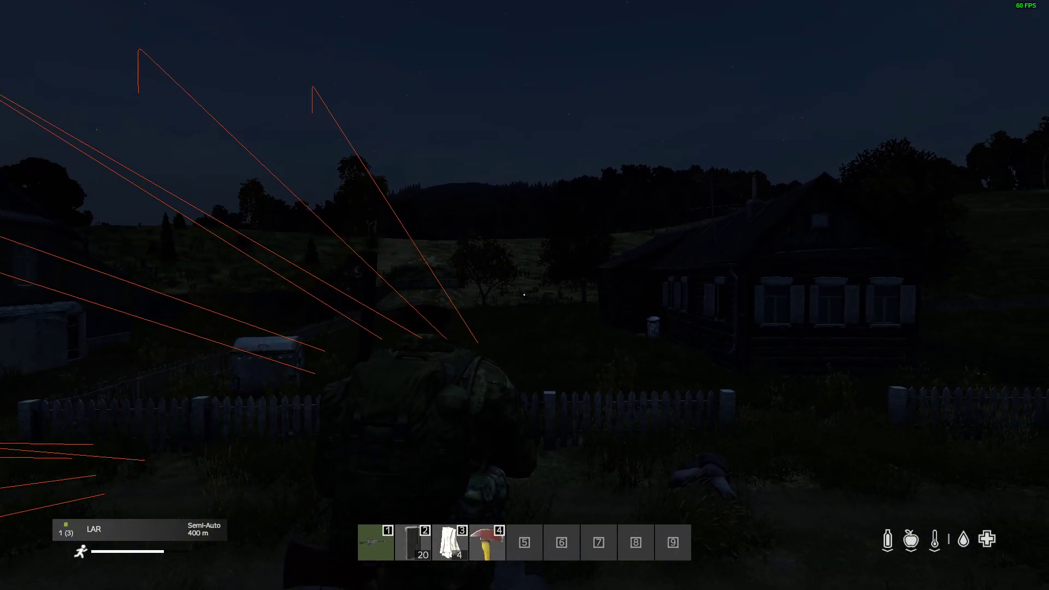
Step: Fire the LAR's remaining rounds over the fenced yard until it is empty and move forward past the fence
key("space")
left_click(523, 298)
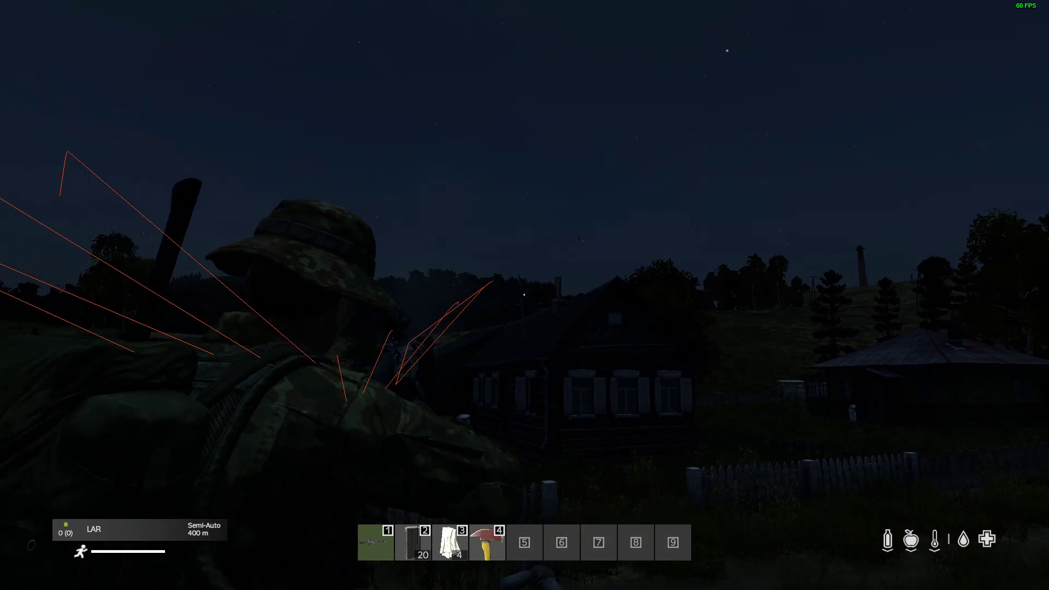
key("w")
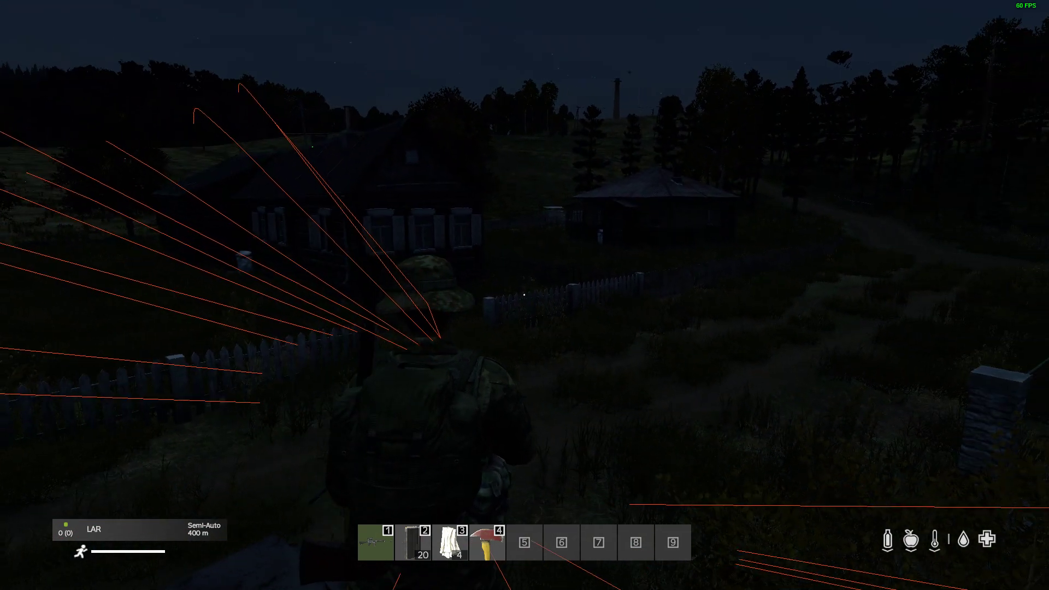
Step: Switch from the game to Chrome and bring up the ProjectileDebug Steam Workshop page
key("alt+Tab")
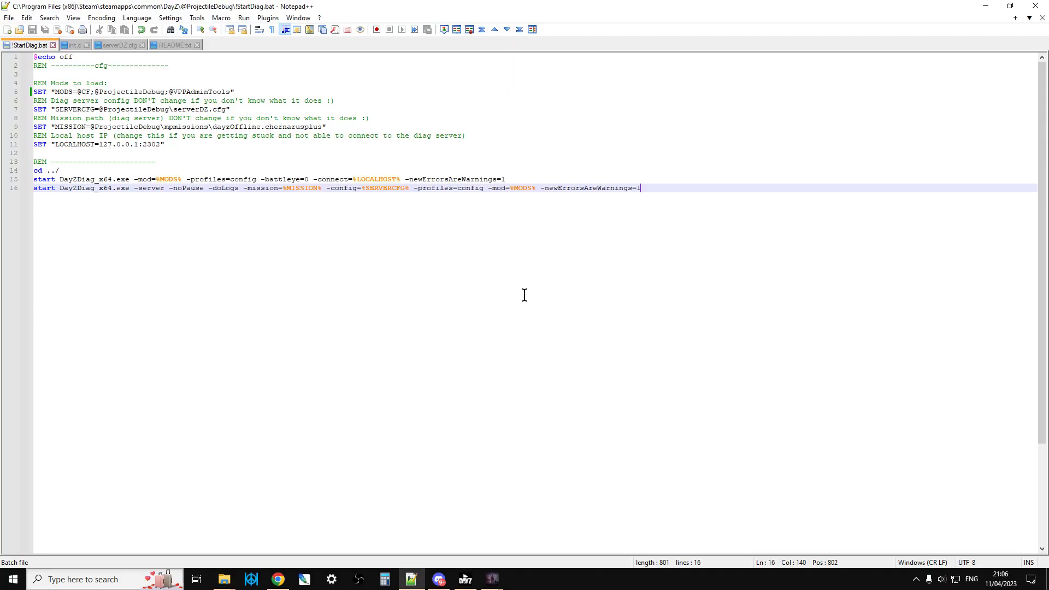
left_click(278, 579)
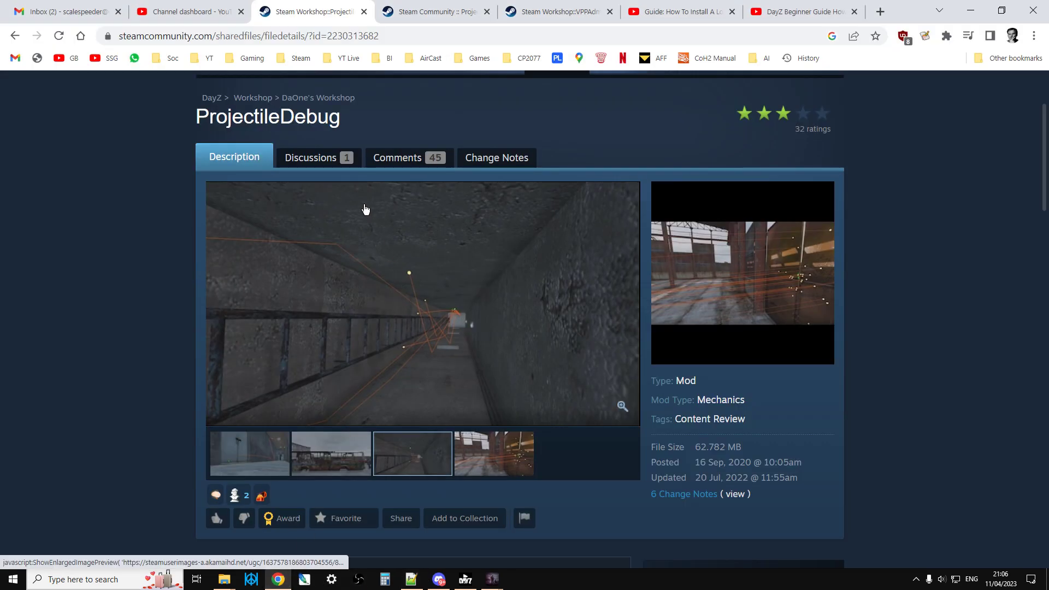